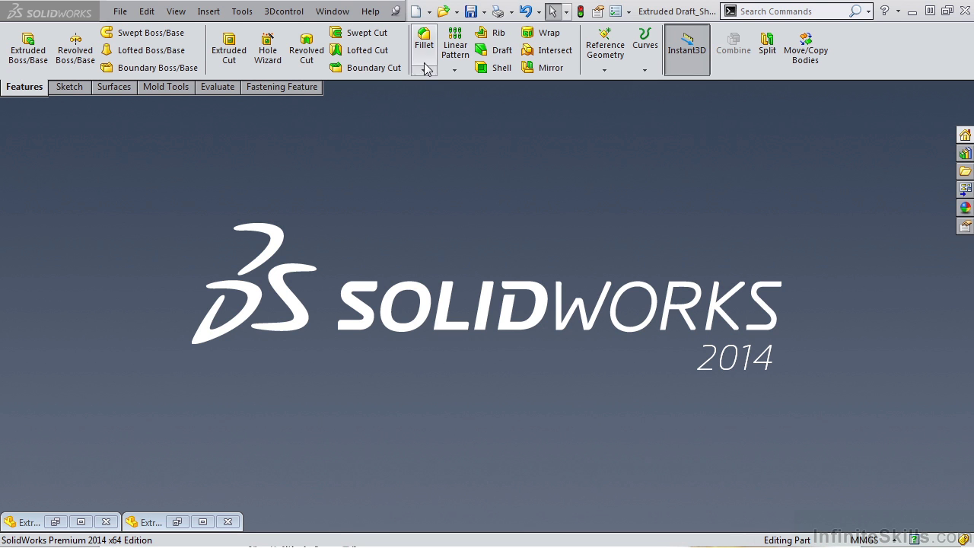
Create a new part from the MoldPart_mm template and start a sketch on the Top Plane.
click(415, 11)
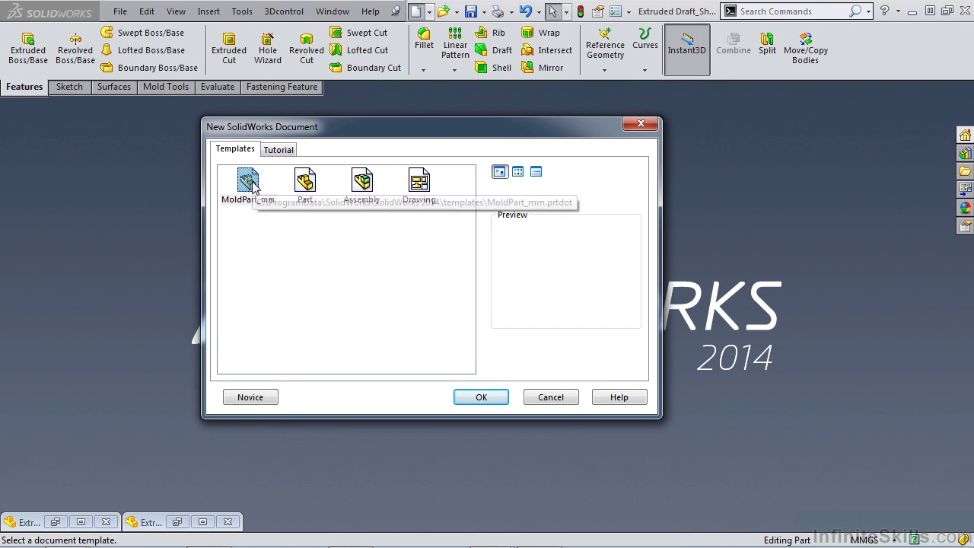
double_click(249, 181)
click(53, 267)
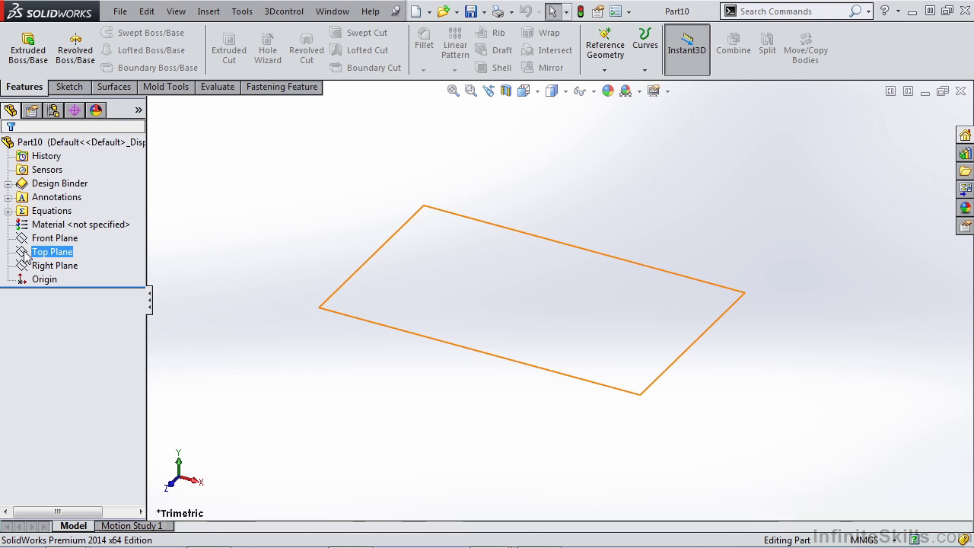
click(27, 252)
click(35, 232)
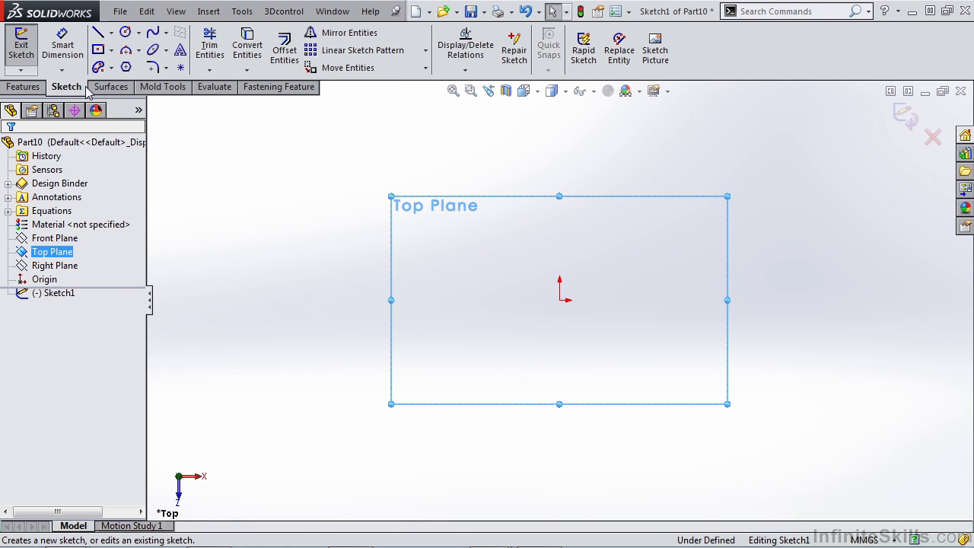
Sketch a center rectangle about 156 by 69 mm, centered on the origin.
click(98, 48)
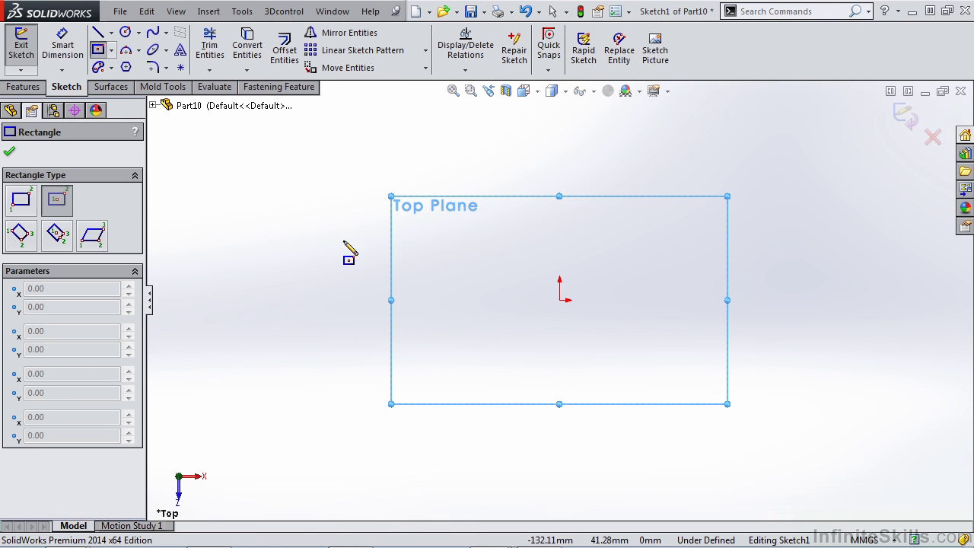
click(559, 299)
click(707, 236)
key(s)
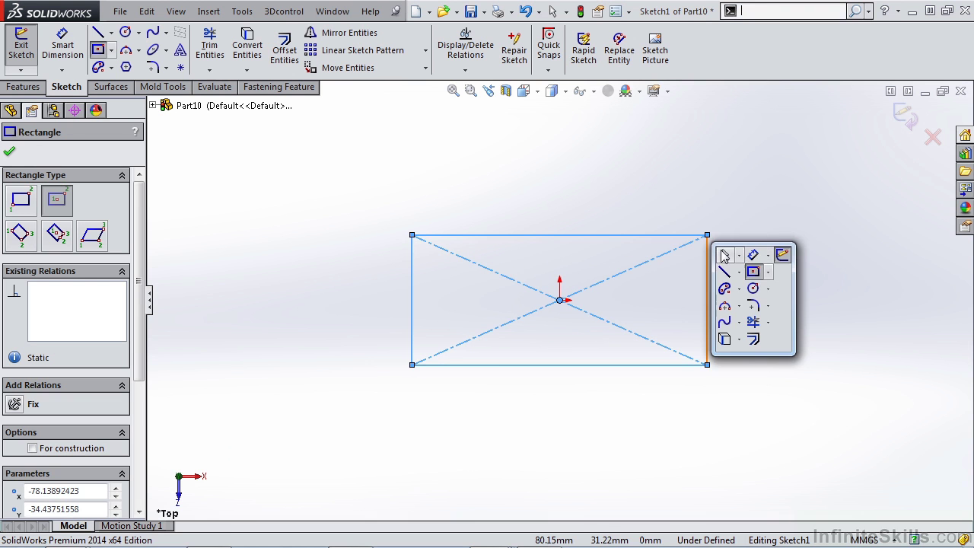
click(725, 255)
Dimension the rectangle 50 mm wide and 25 mm high and exit the sketch.
click(678, 236)
click(654, 231)
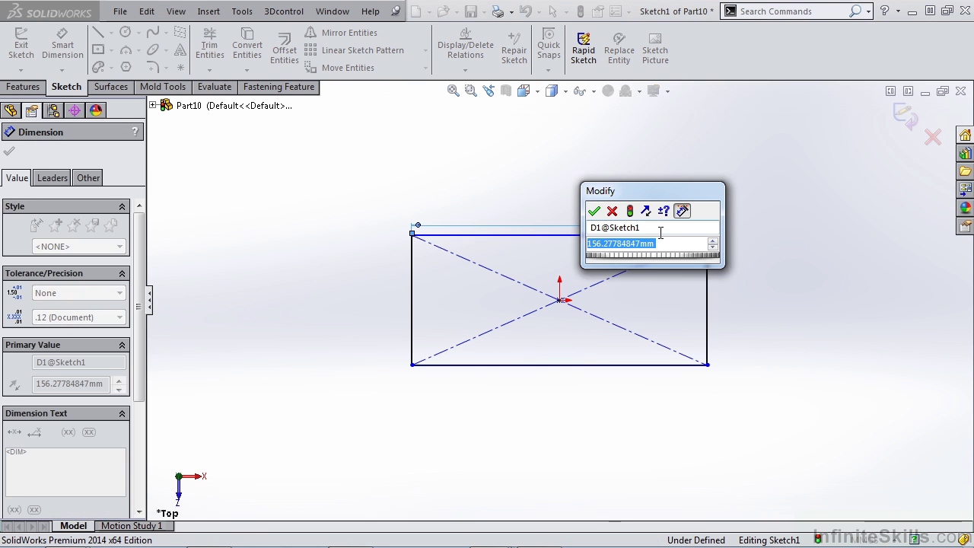
text(50)
key(Return)
click(710, 278)
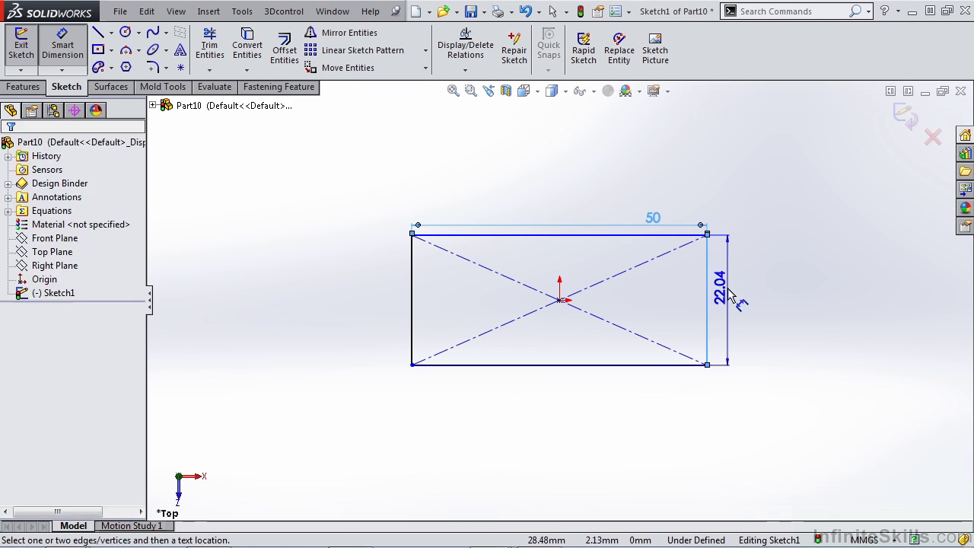
click(742, 303)
text(25)
key(Return)
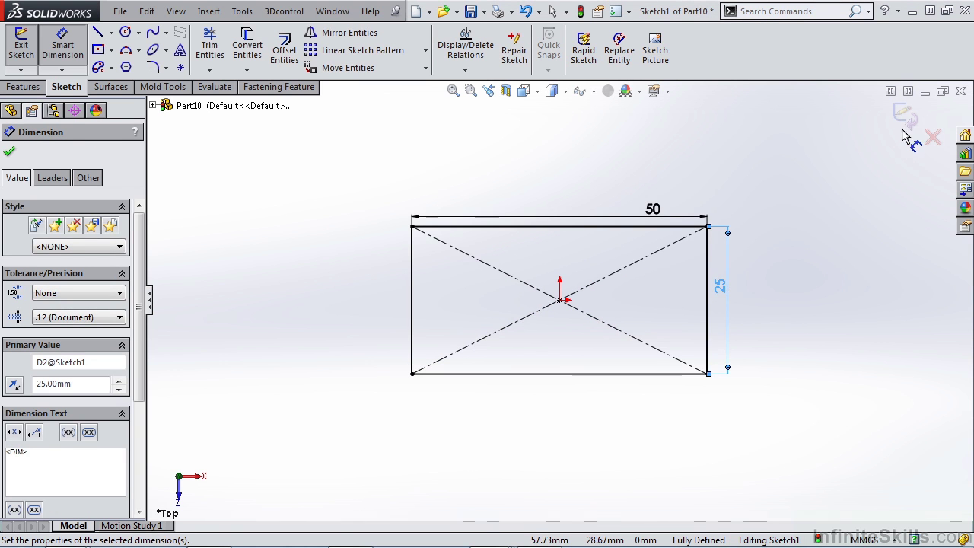
click(906, 114)
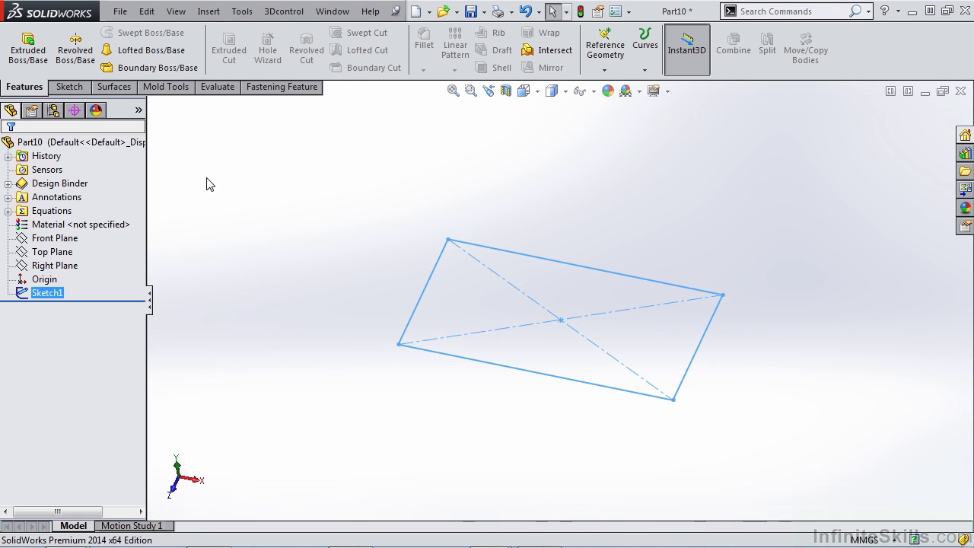
Extrude the rectangle sketch as a blind boss 10 mm deep.
click(38, 64)
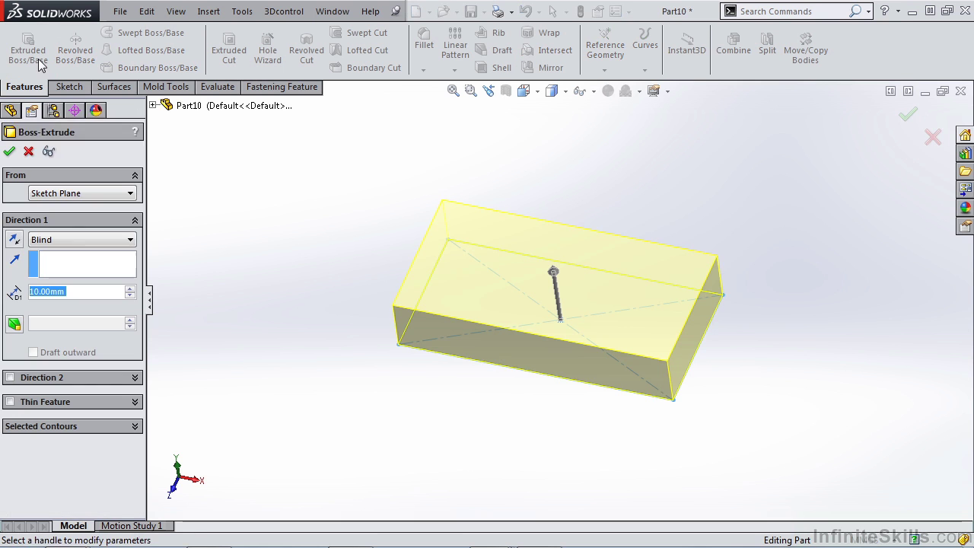
click(10, 152)
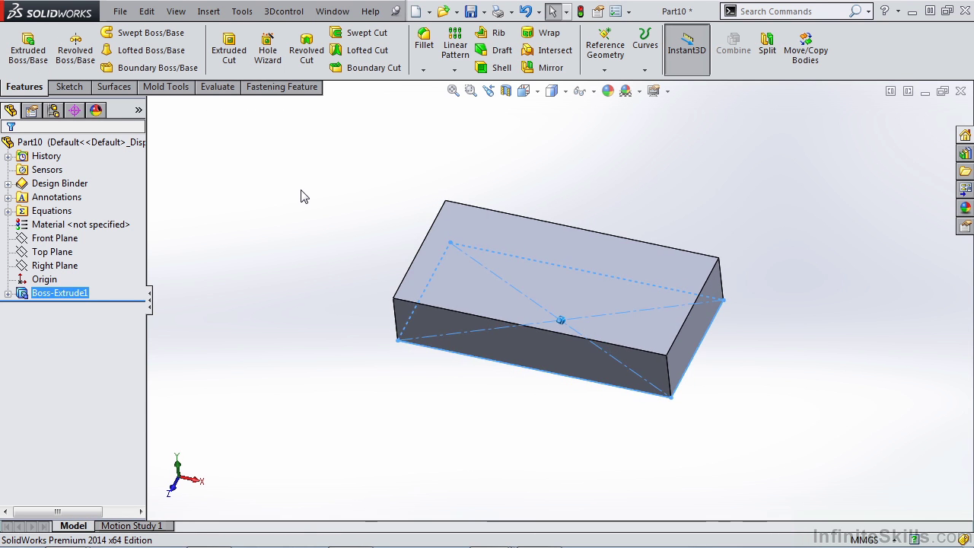
click(302, 191)
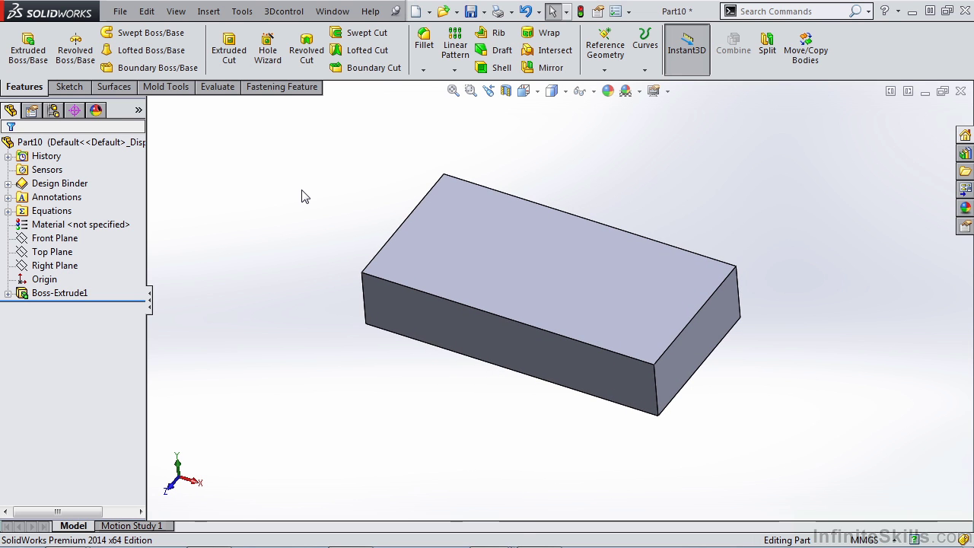
Start a neutral plane draft and link its draft angle to the global variable Draft.
click(500, 55)
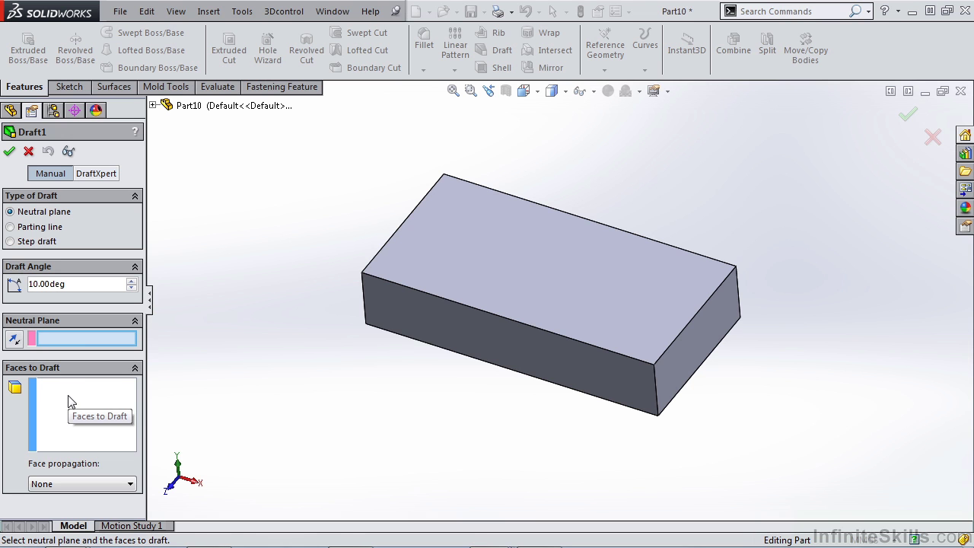
click(85, 291)
double_click(86, 289)
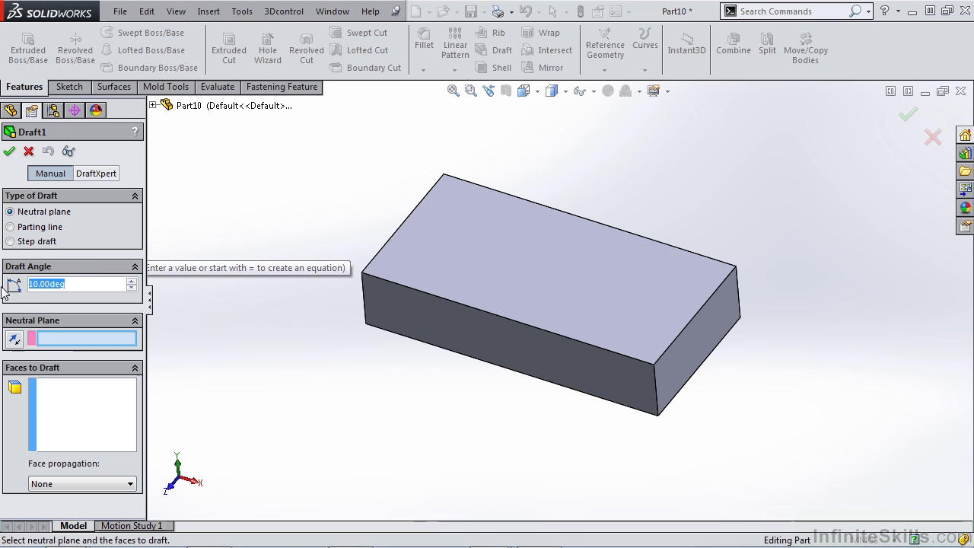
text(=)
mouse_move(81, 304)
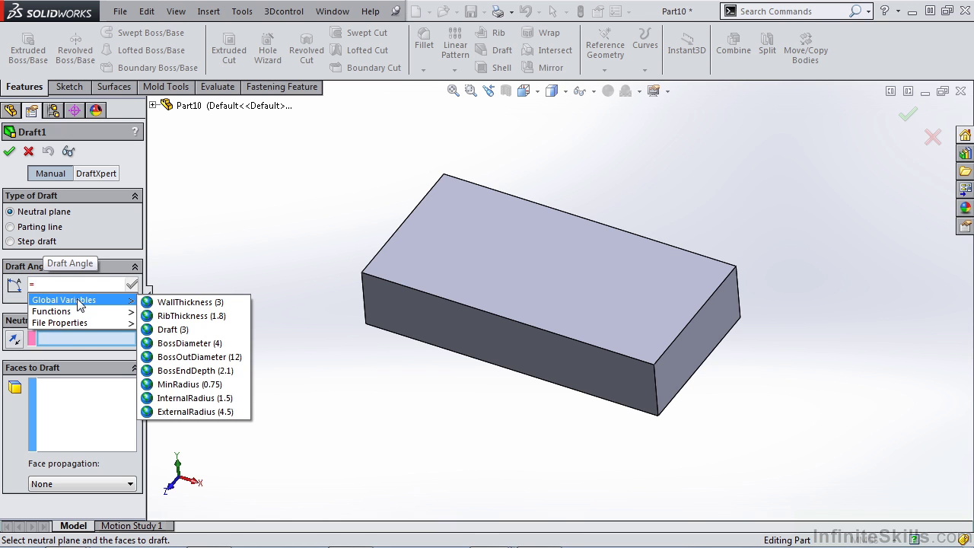
click(165, 328)
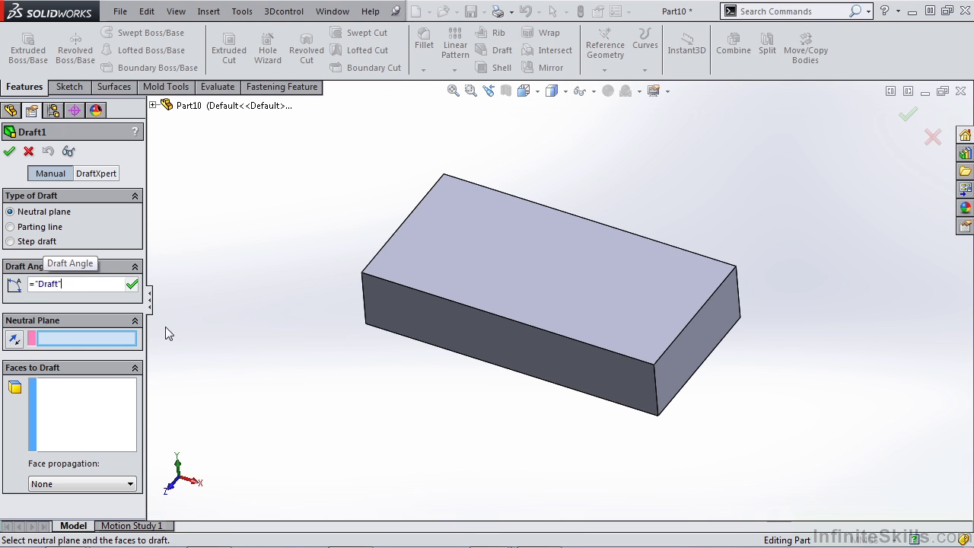
click(133, 283)
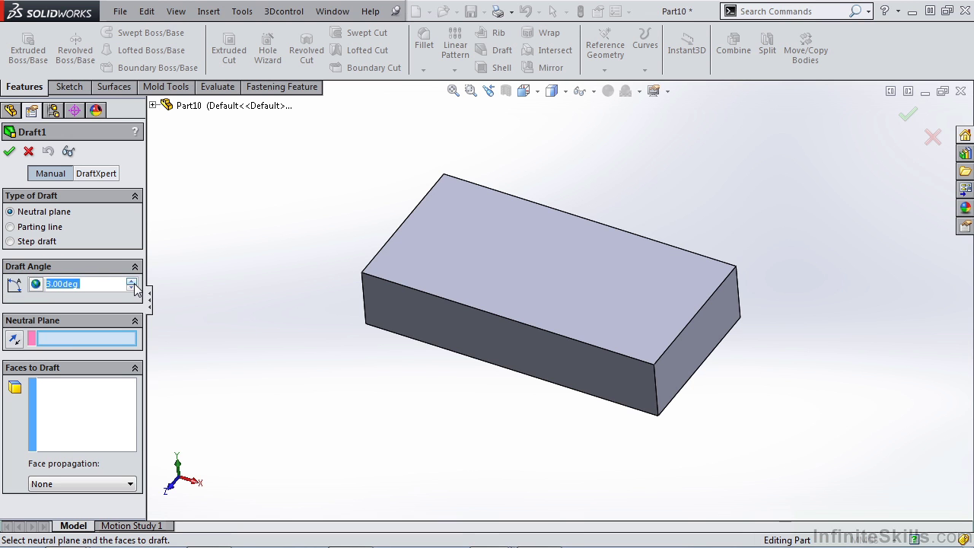
Use the block's top face as the neutral plane and reverse the draft direction so it points downward.
click(104, 340)
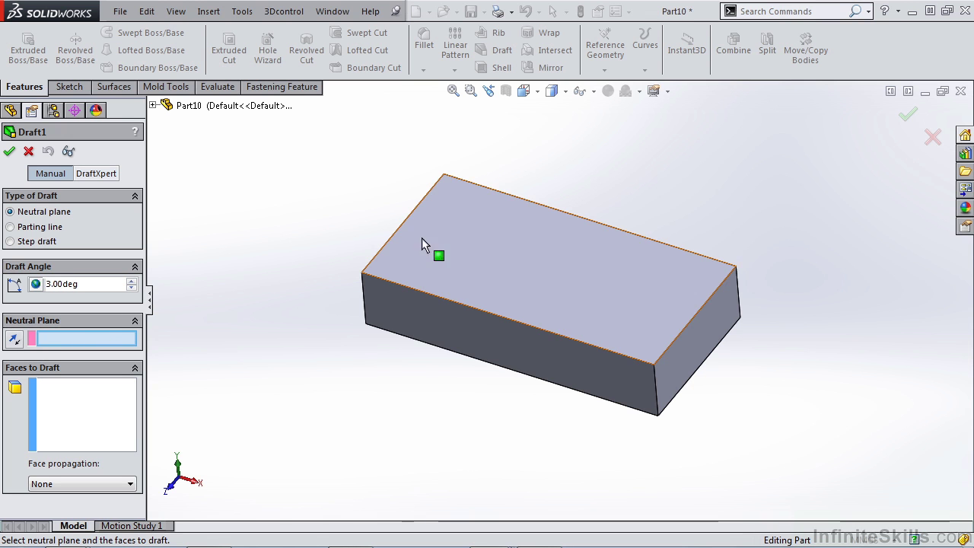
click(480, 252)
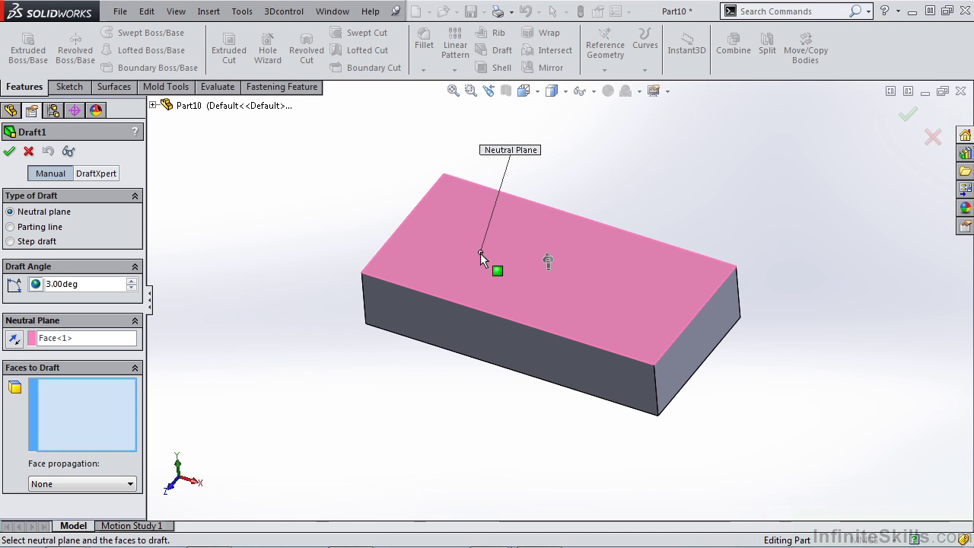
key(ctrl+1)
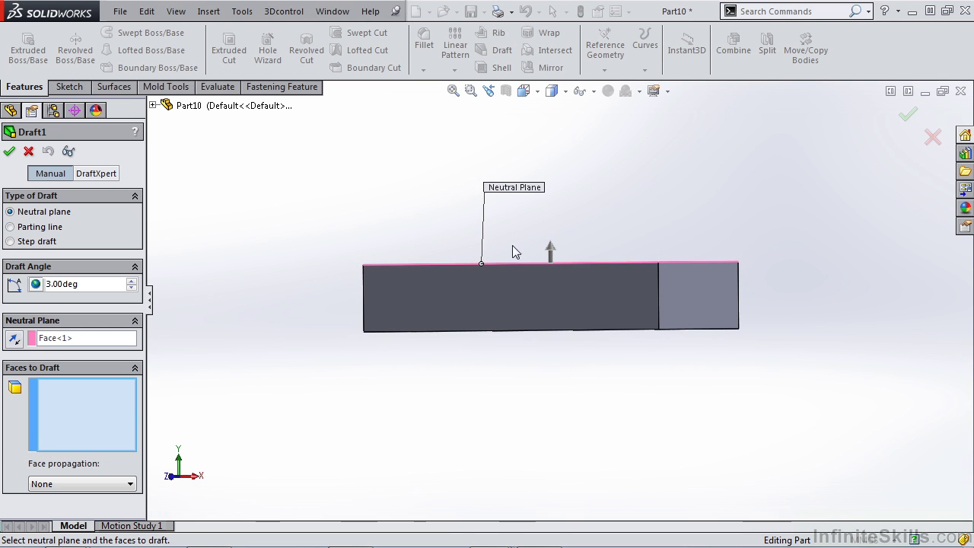
middle_drag(549, 244, 560, 237)
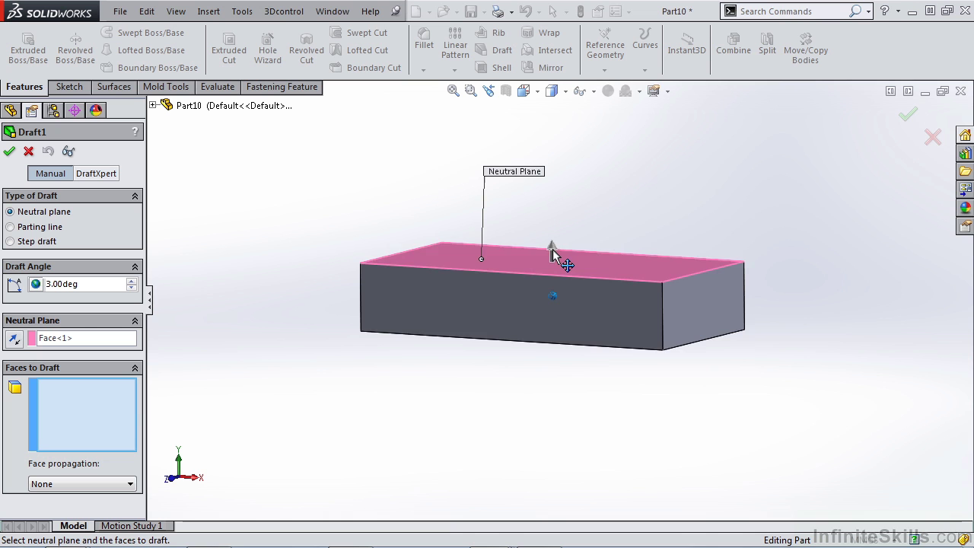
key(Up)
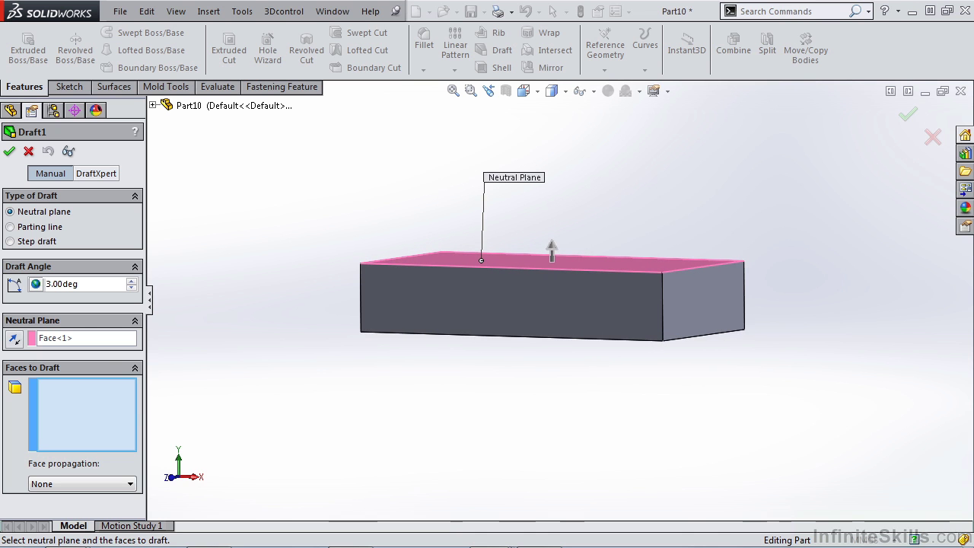
key(Down)
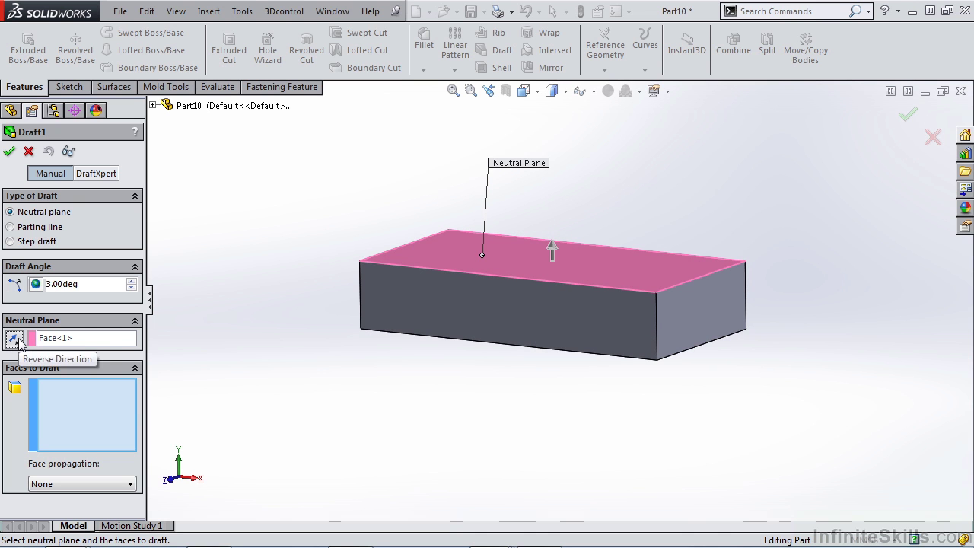
click(16, 339)
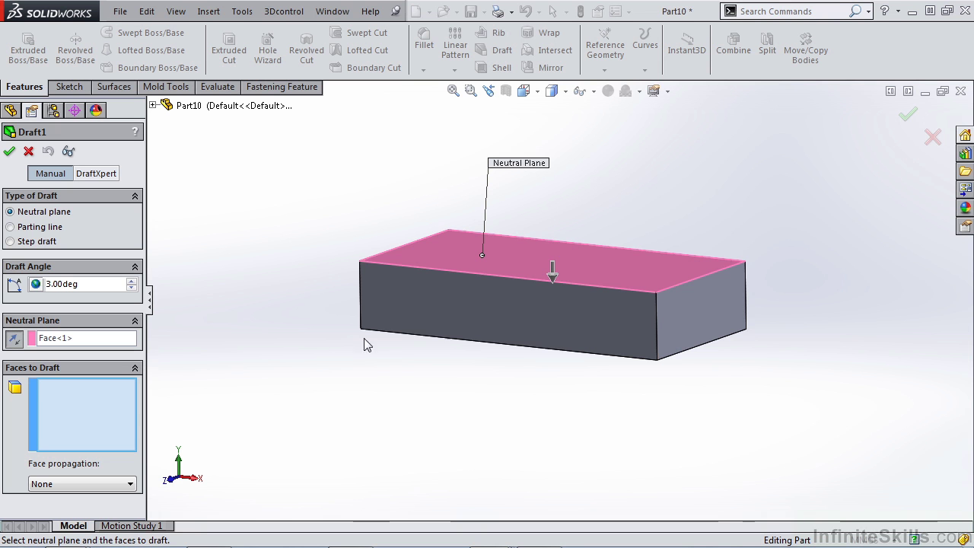
Select all four side faces of the block as the faces to draft.
click(469, 312)
click(713, 301)
key(Left)
key(Left)
key(Left)
key(Left)
key(Left)
key(Left)
key(Left)
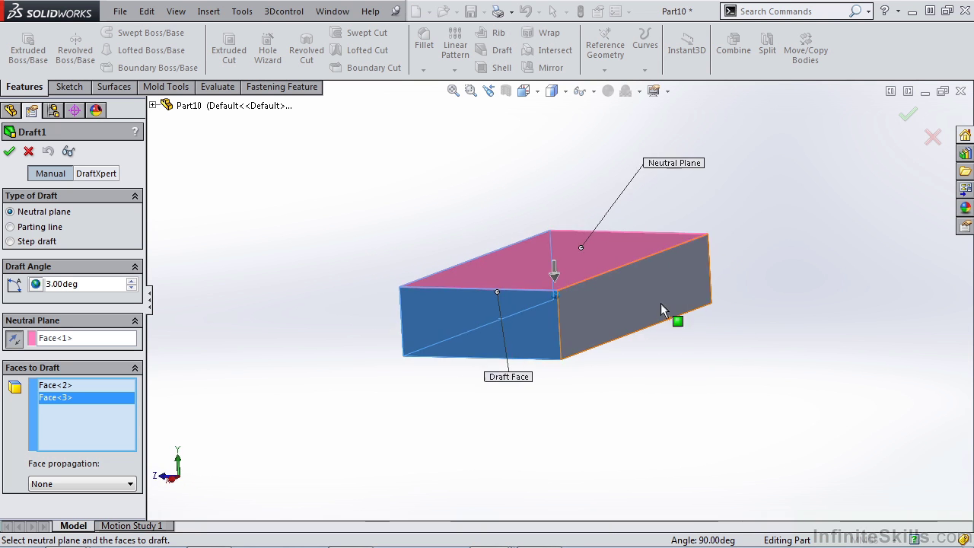
click(691, 297)
click(692, 298)
key(Left)
key(Left)
key(Left)
key(Left)
key(Left)
key(Left)
key(Left)
key(Left)
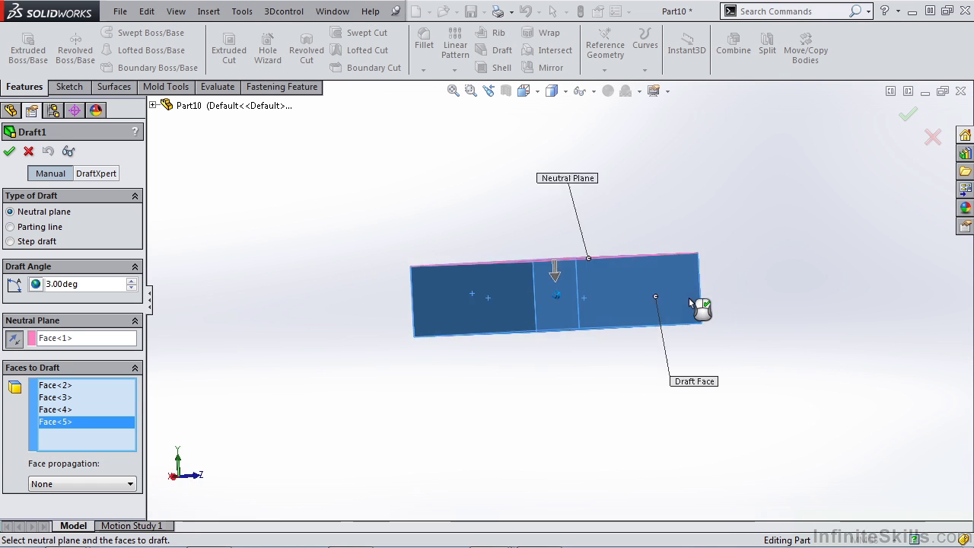
key(Left)
key(Left)
key(Left)
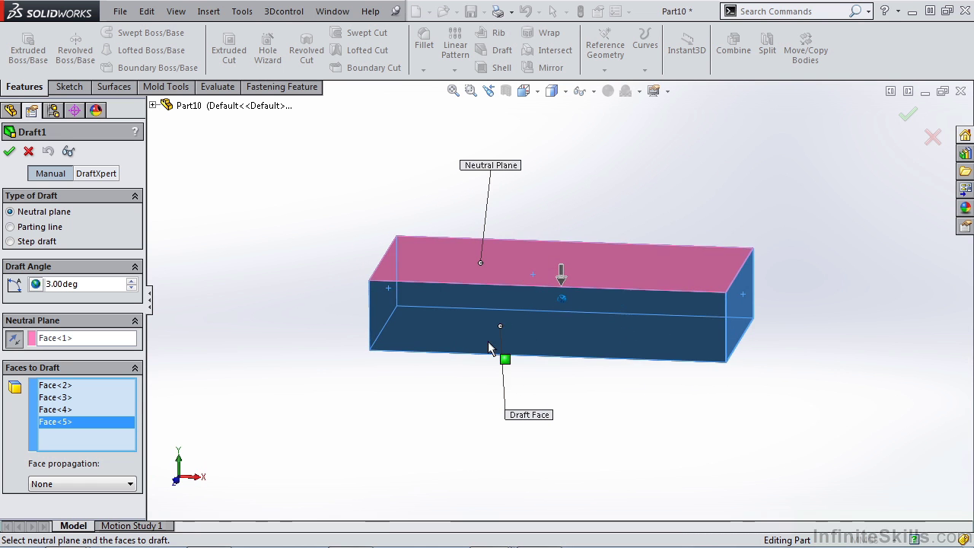
Keep the face propagation at None and complete the draft feature.
click(98, 486)
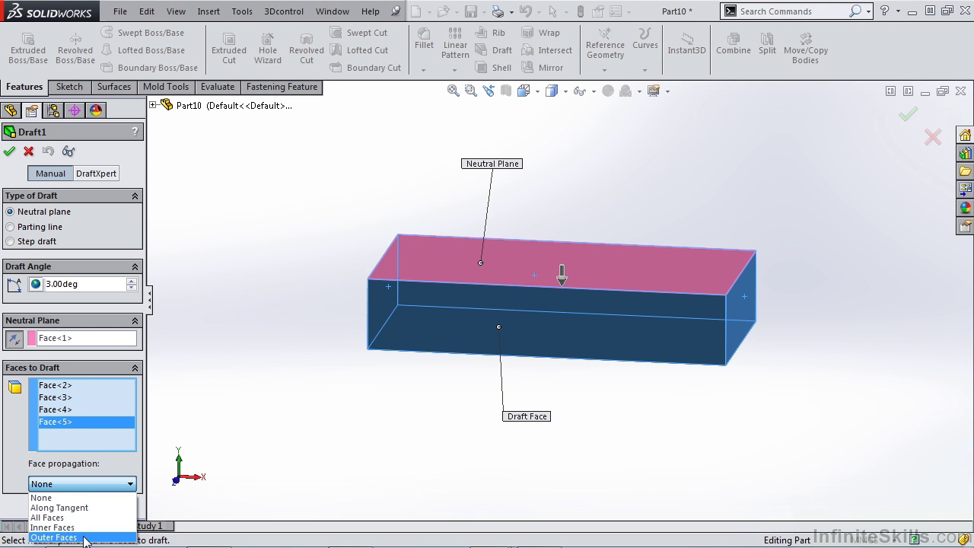
click(56, 499)
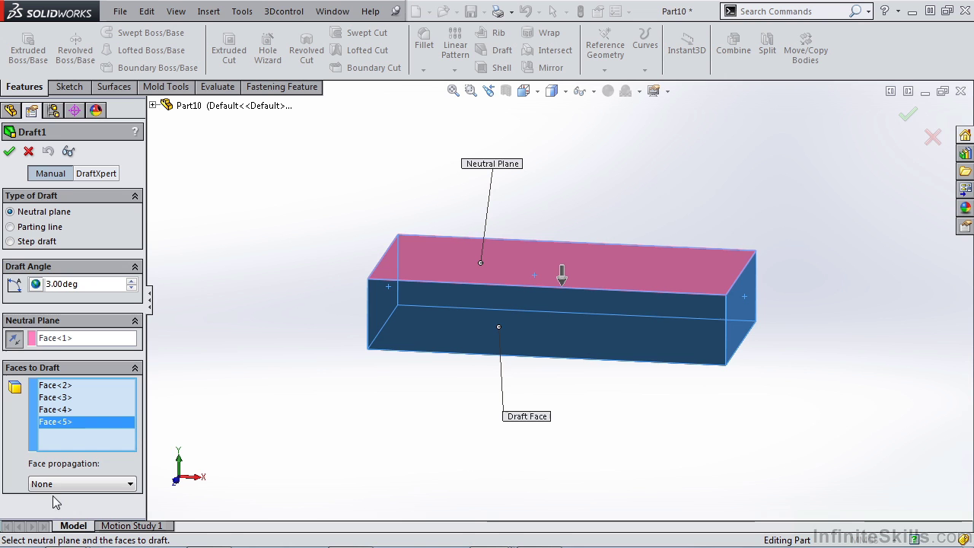
click(10, 151)
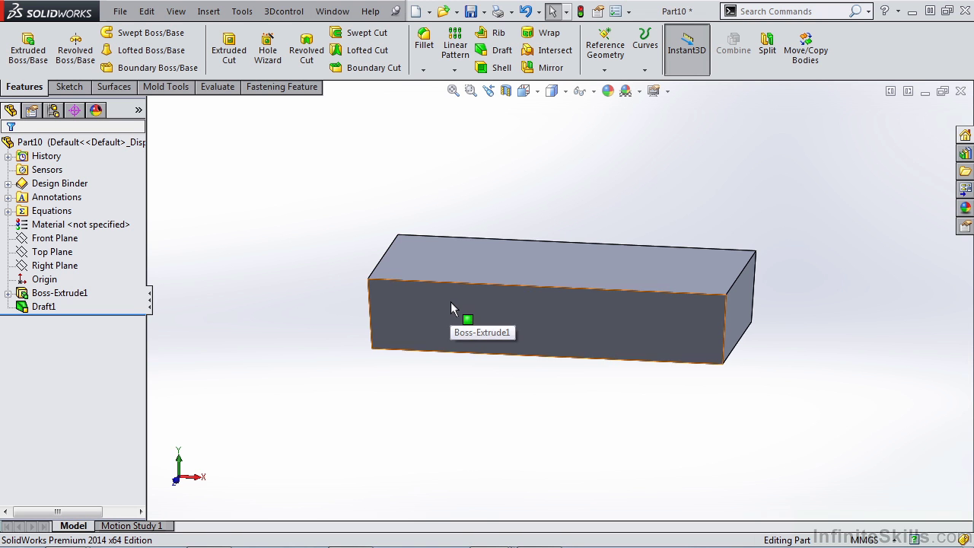
Examine the tapered side faces and the draft feature's angle dimension on the block.
middle_drag(732, 292, 747, 267)
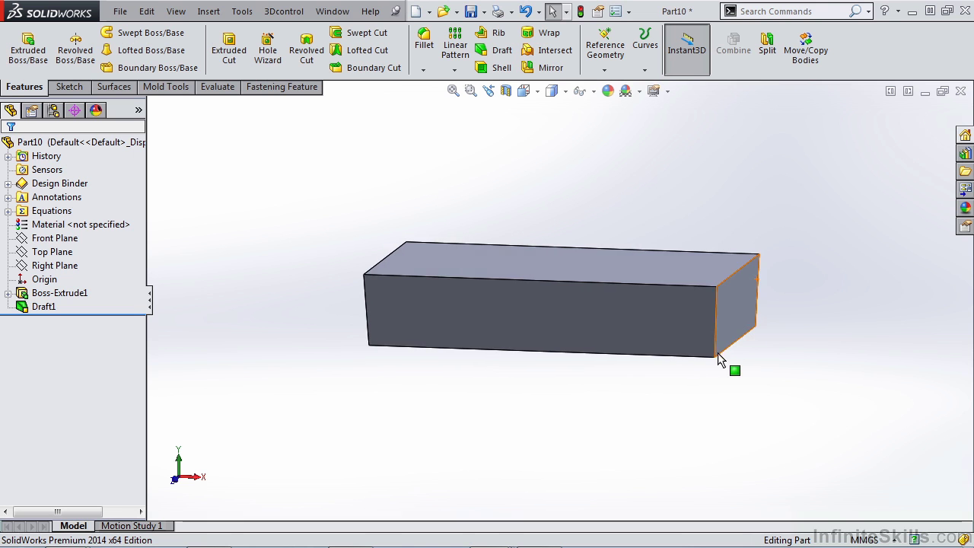
click(35, 307)
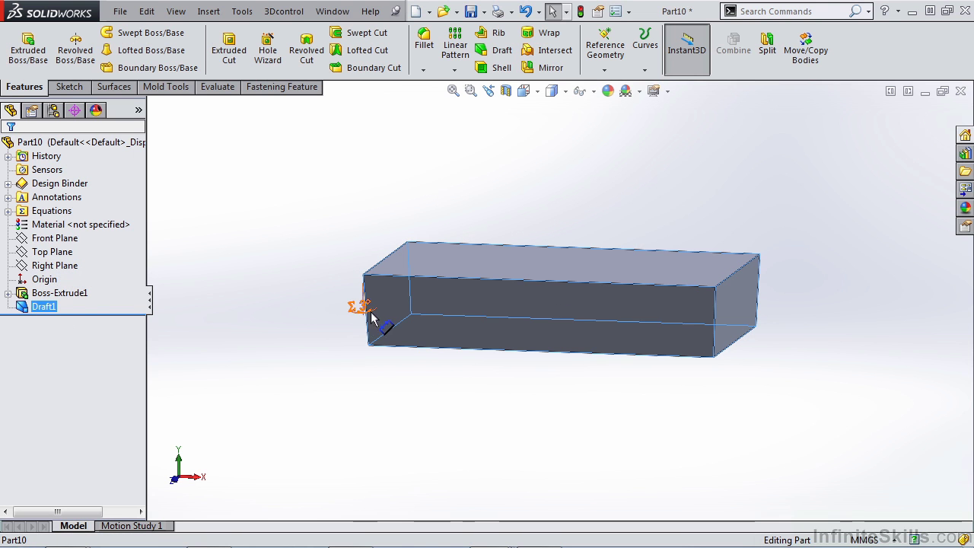
key(Down)
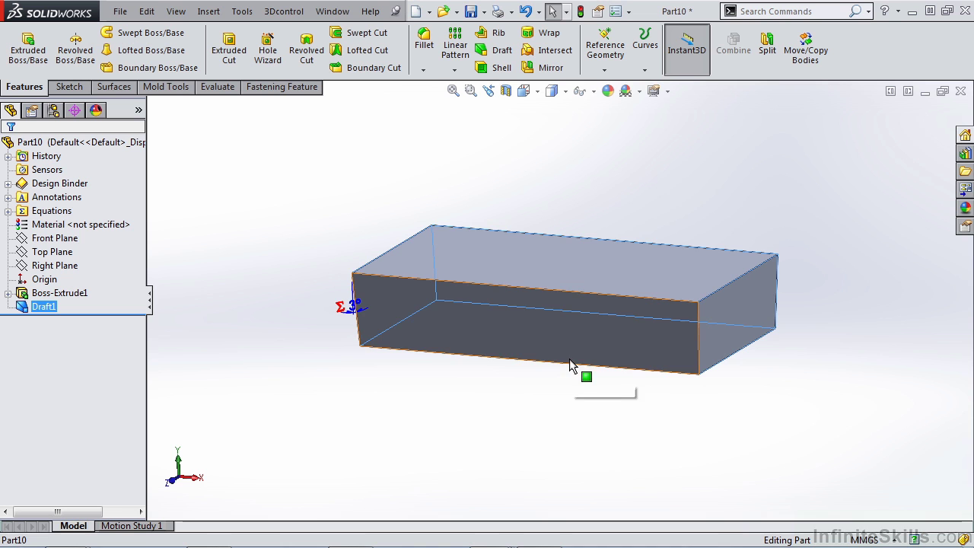
click(523, 424)
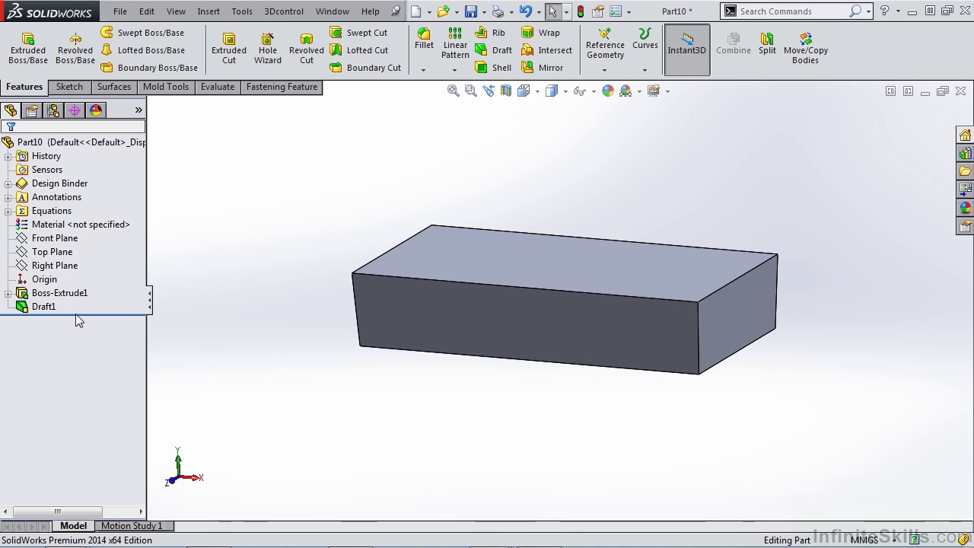
Roll the model back to just before the draft feature.
drag(76, 314, 75, 305)
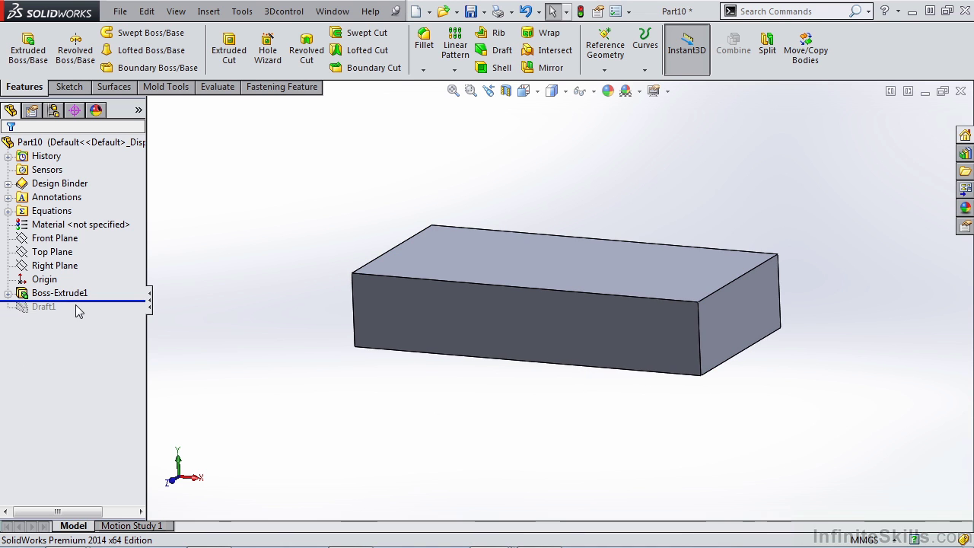
Show the extruded block's dimensions, and roll the model forward to include the draft feature.
click(570, 268)
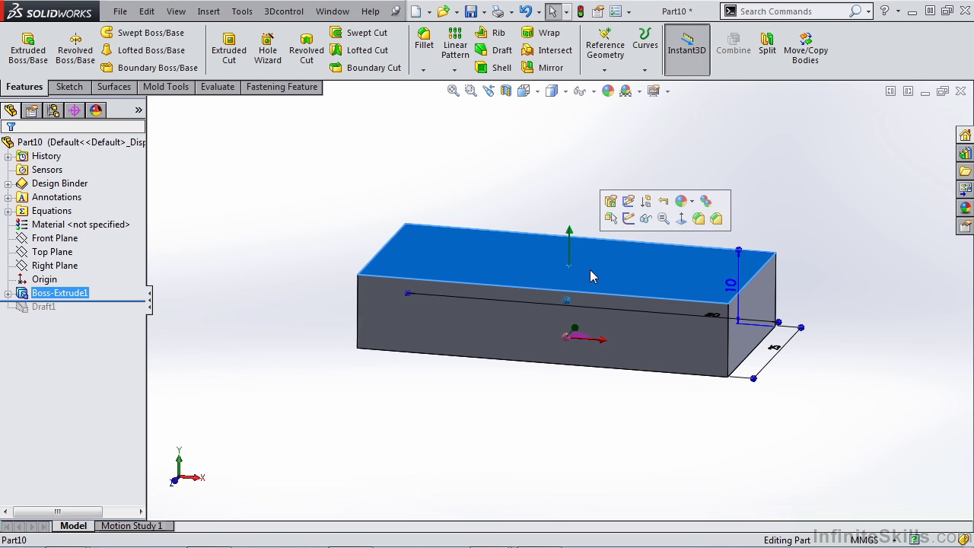
click(266, 388)
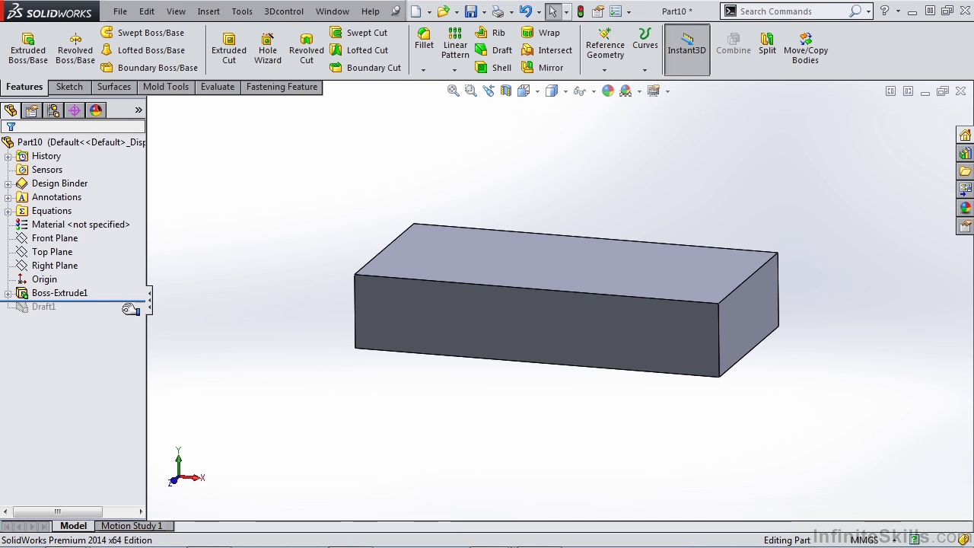
drag(128, 302, 38, 319)
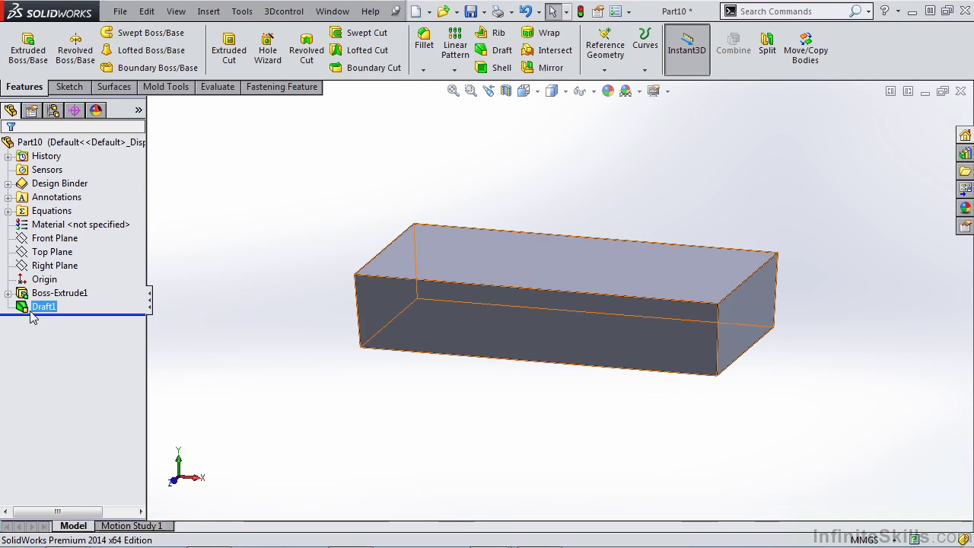
Edit the draft feature to use the Top Plane as its neutral plane instead of the block's upper face.
click(42, 308)
click(39, 274)
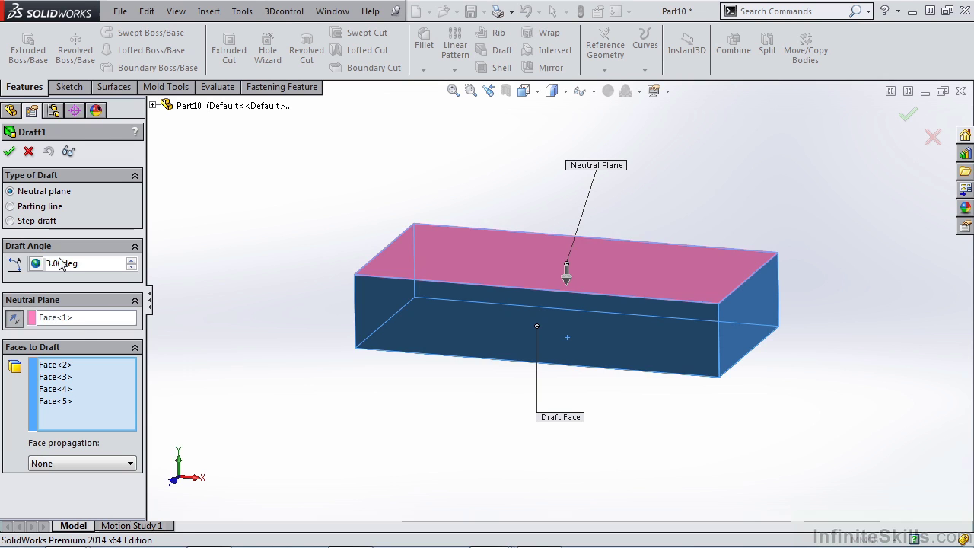
right_click(76, 318)
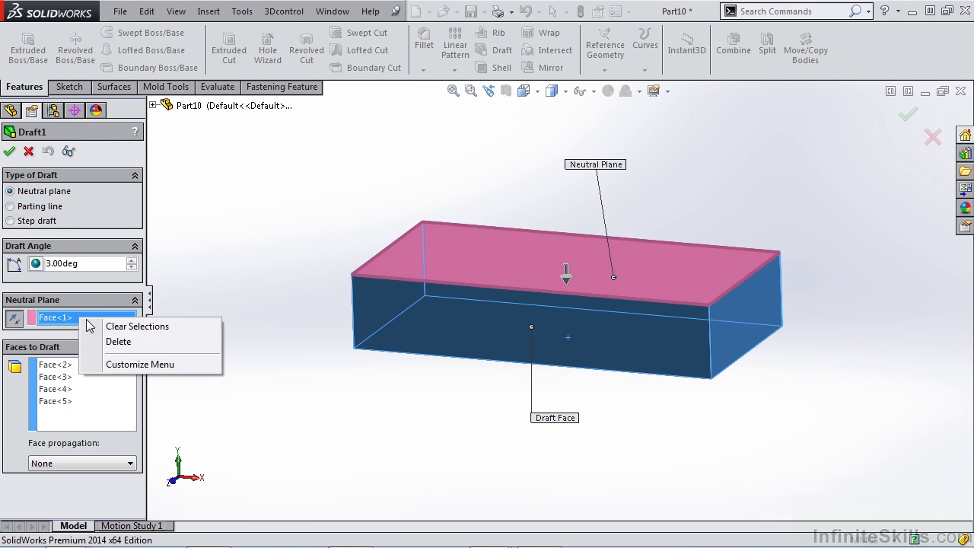
click(114, 327)
click(153, 106)
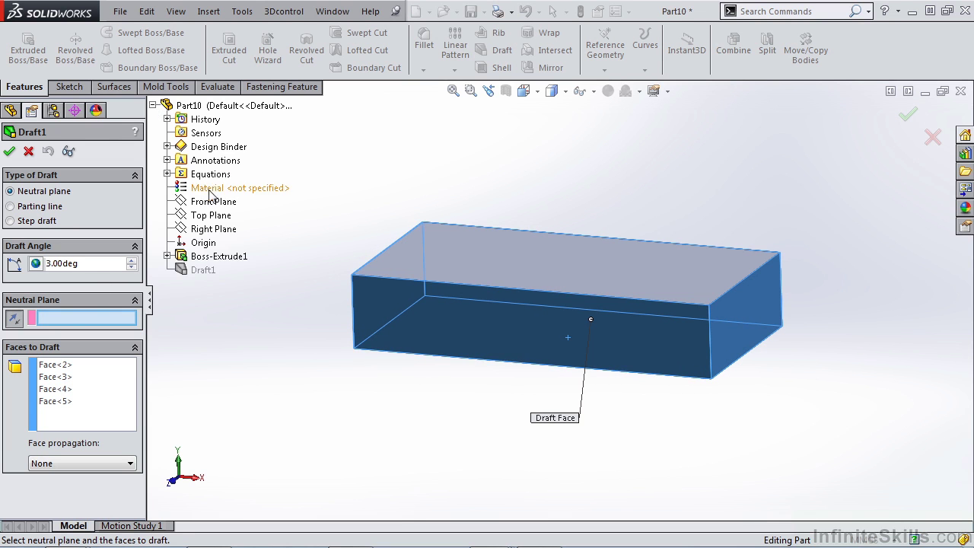
click(211, 215)
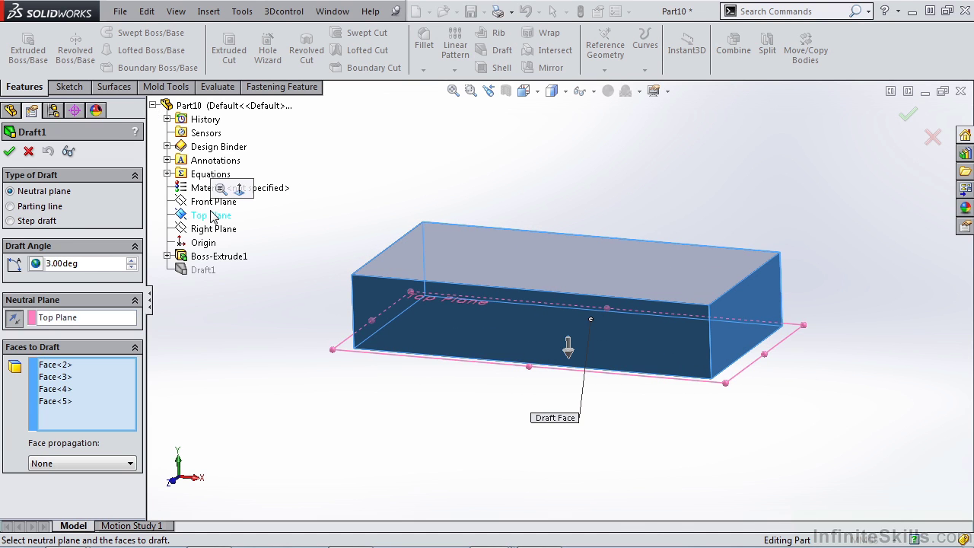
click(9, 150)
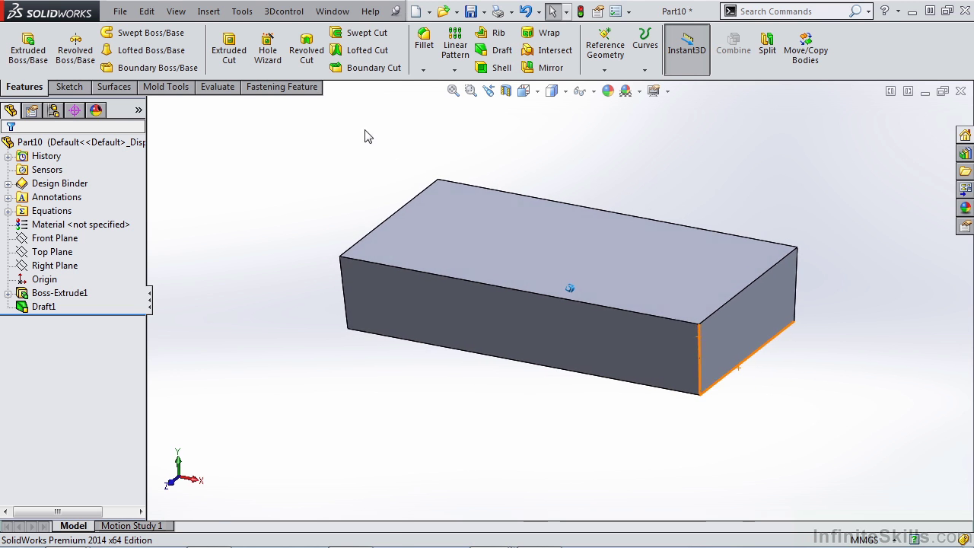
Measure the long rear edge of the block's upper face with the measurement units set to millimeters.
click(242, 11)
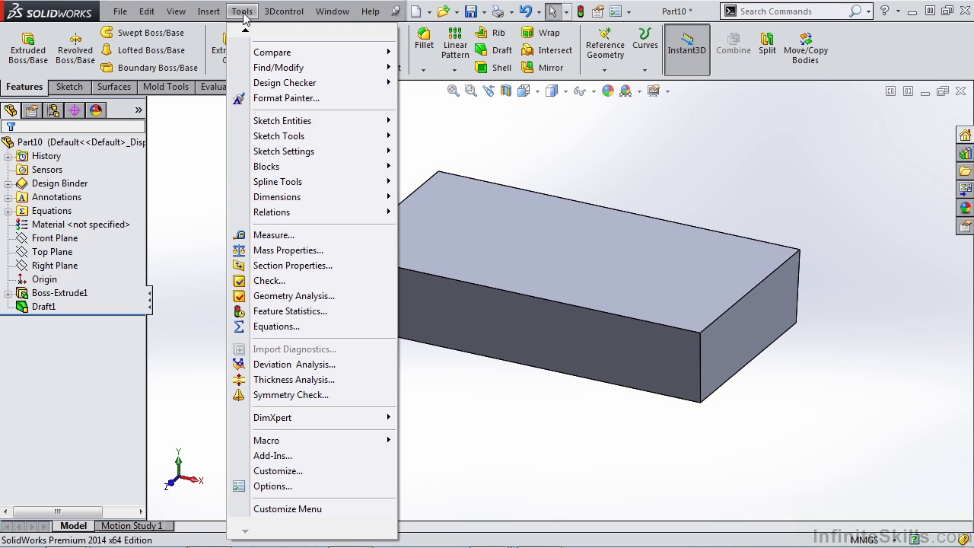
click(272, 235)
click(507, 186)
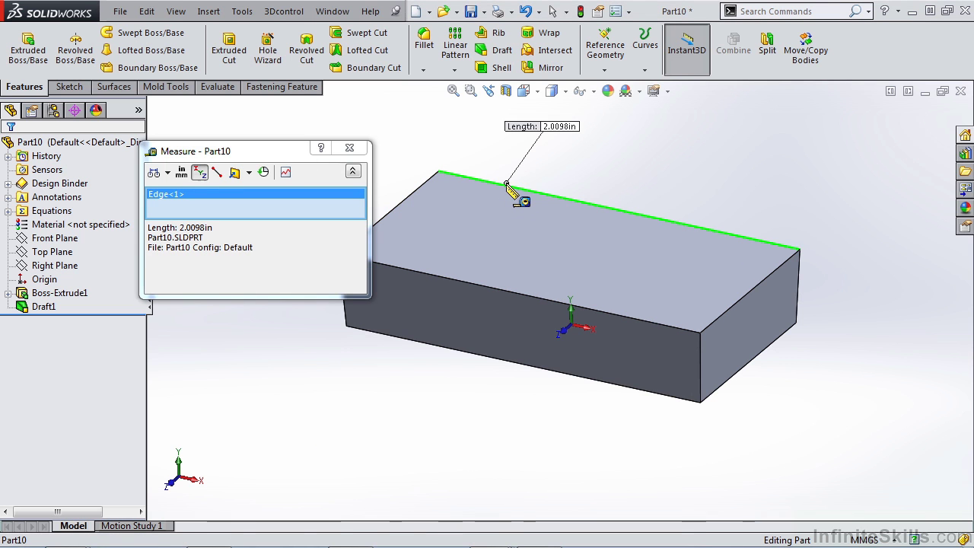
click(181, 172)
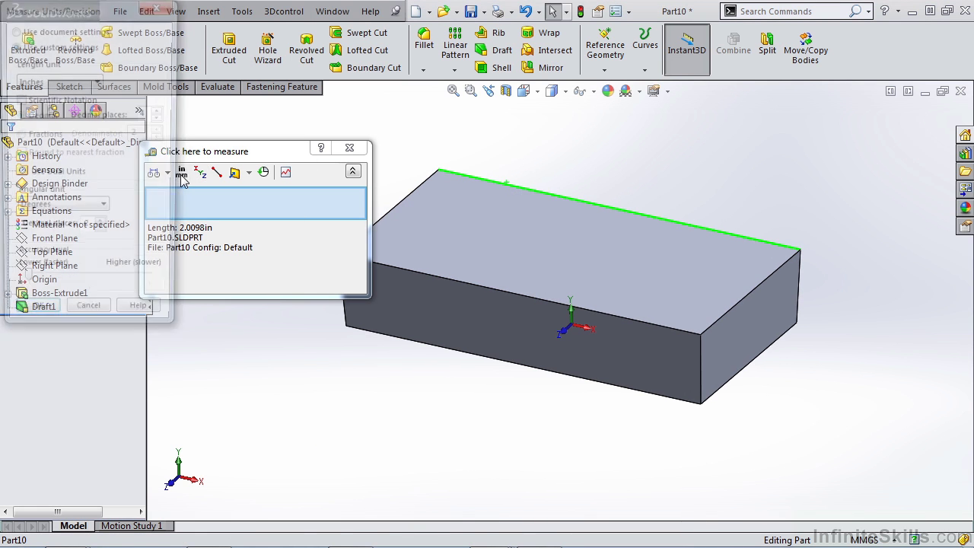
click(60, 81)
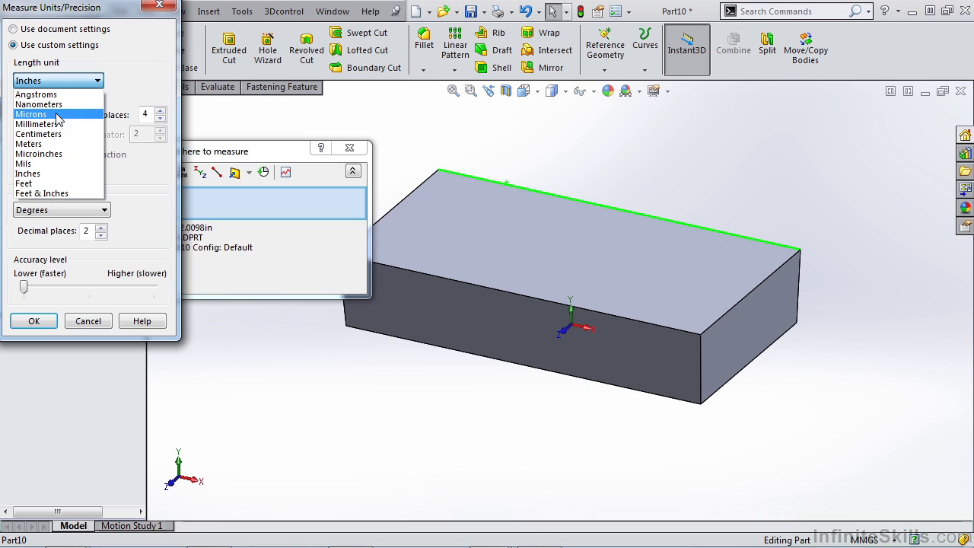
click(45, 118)
click(43, 323)
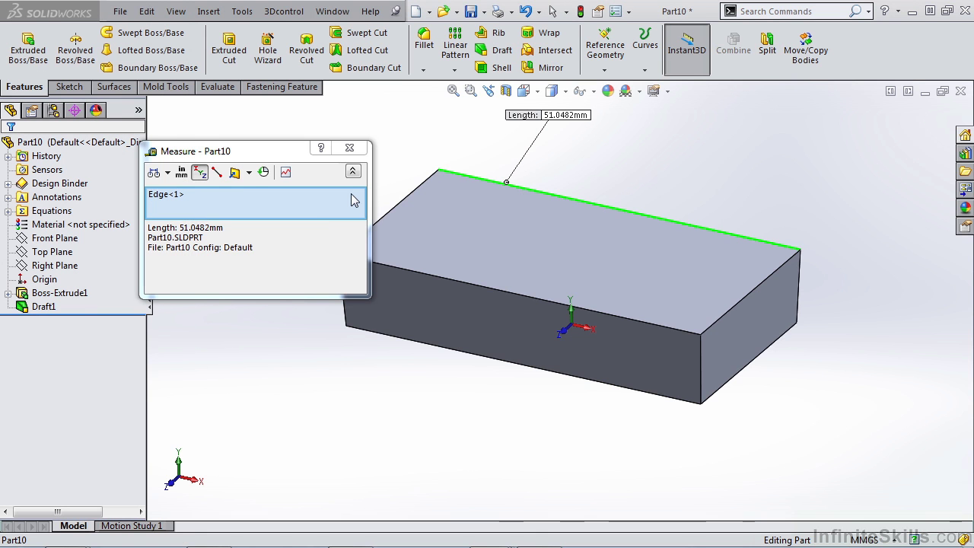
click(349, 148)
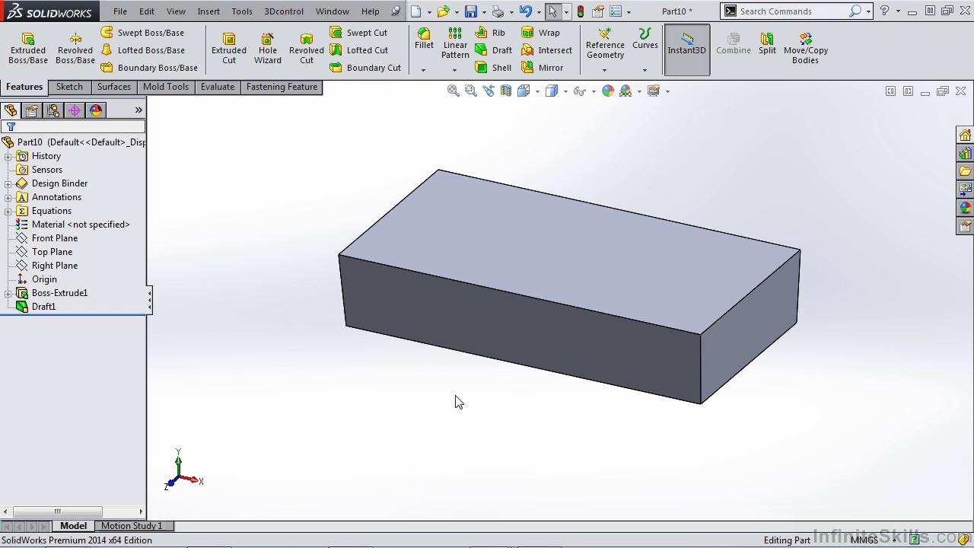
click(43, 307)
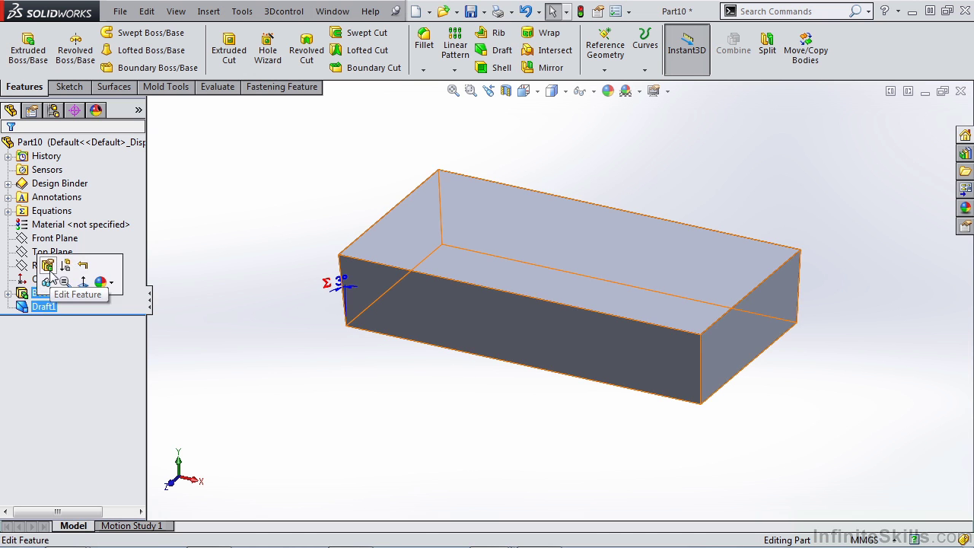
click(54, 275)
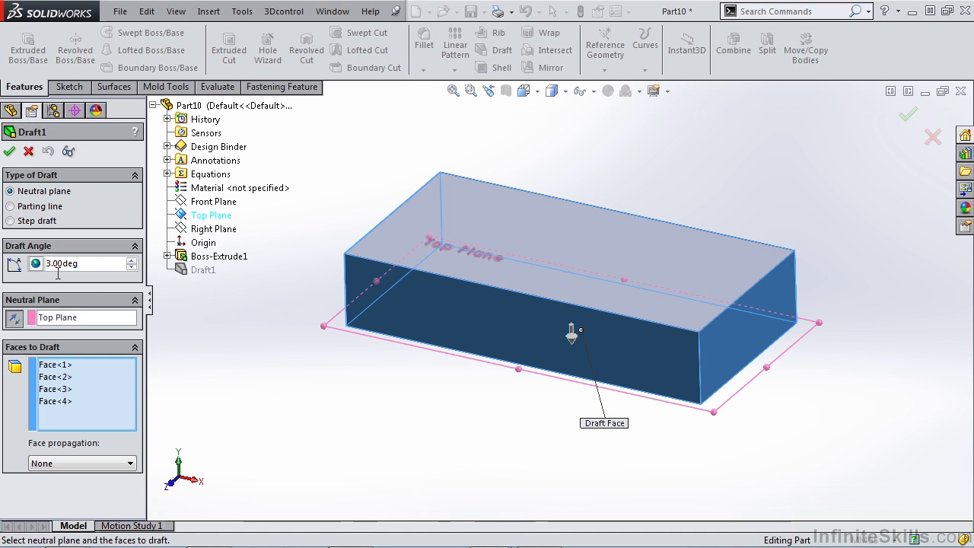
click(25, 208)
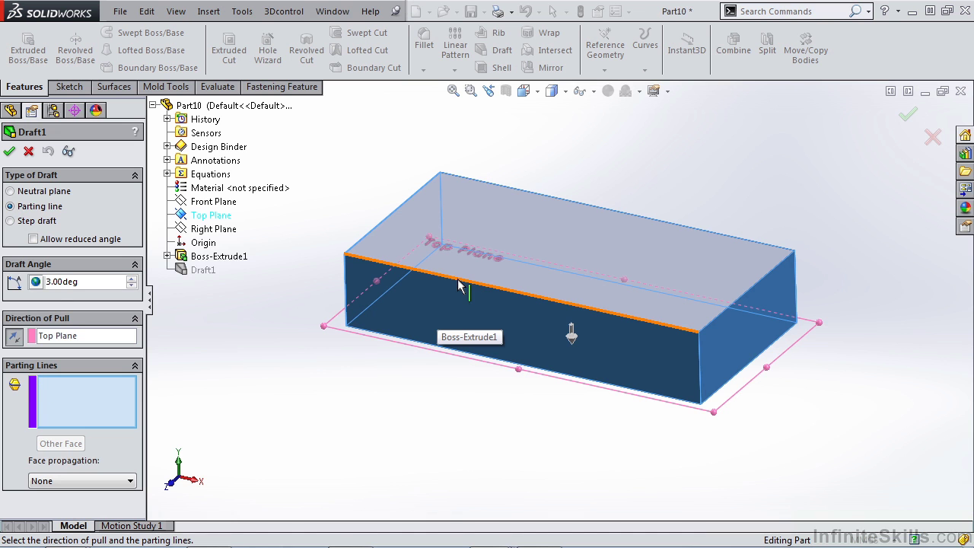
click(29, 153)
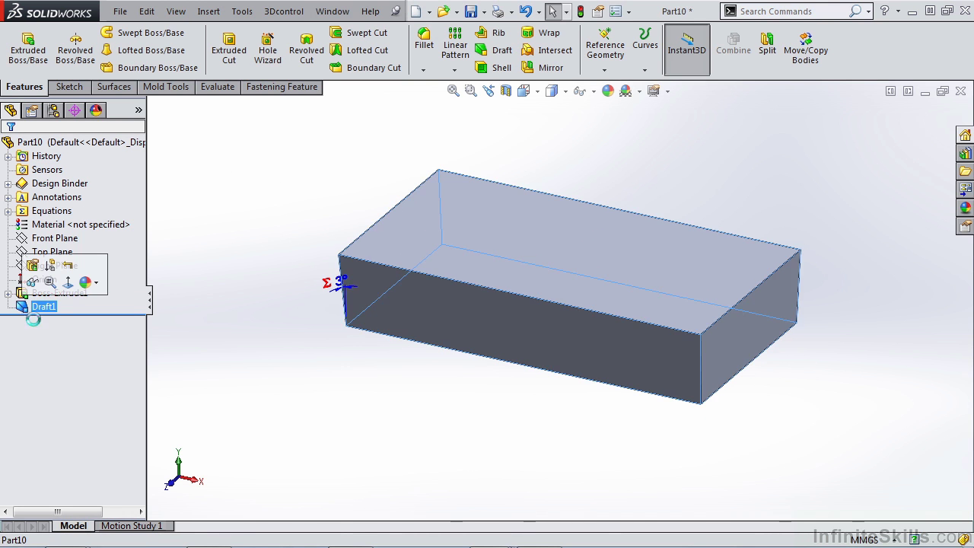
Delete the draft feature and start a sketch on the Front Plane.
click(33, 266)
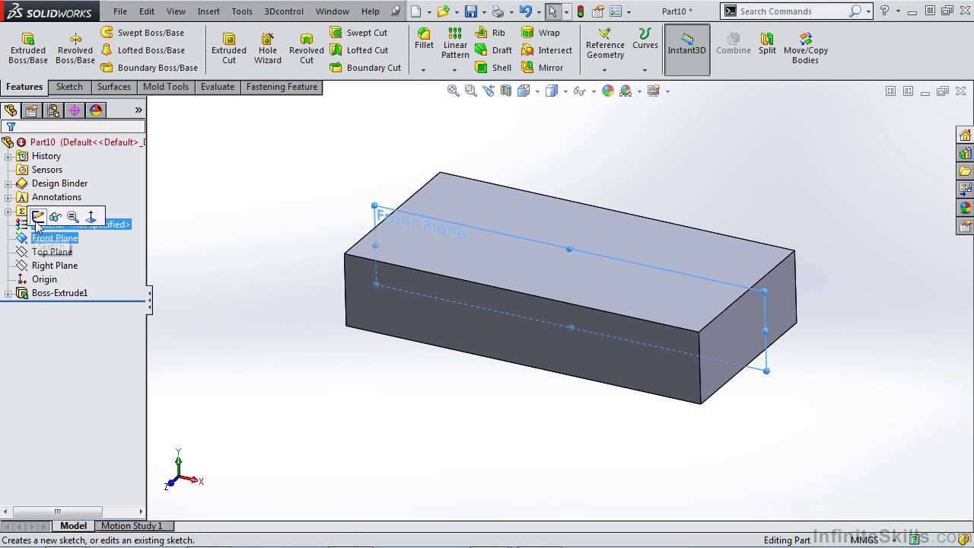
click(38, 219)
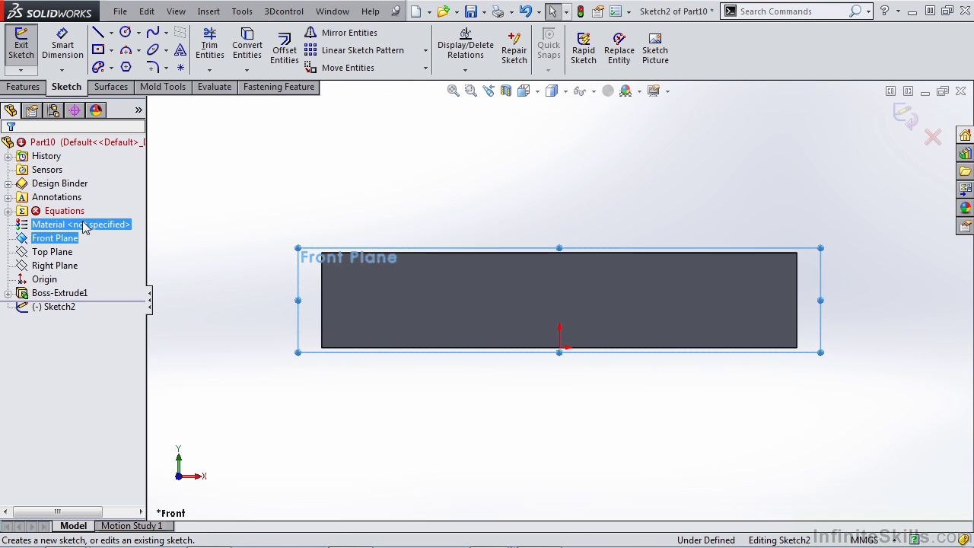
Sketch a five-segment line between the midpoints of the block's vertical edges, with a central slanted-sided dip about 2 mm deep, and finish the sketch.
click(98, 33)
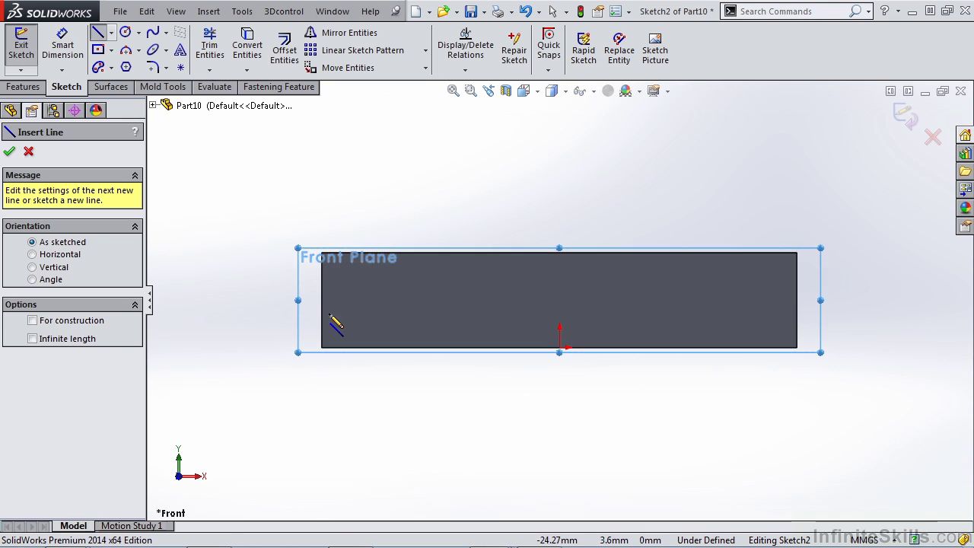
click(321, 300)
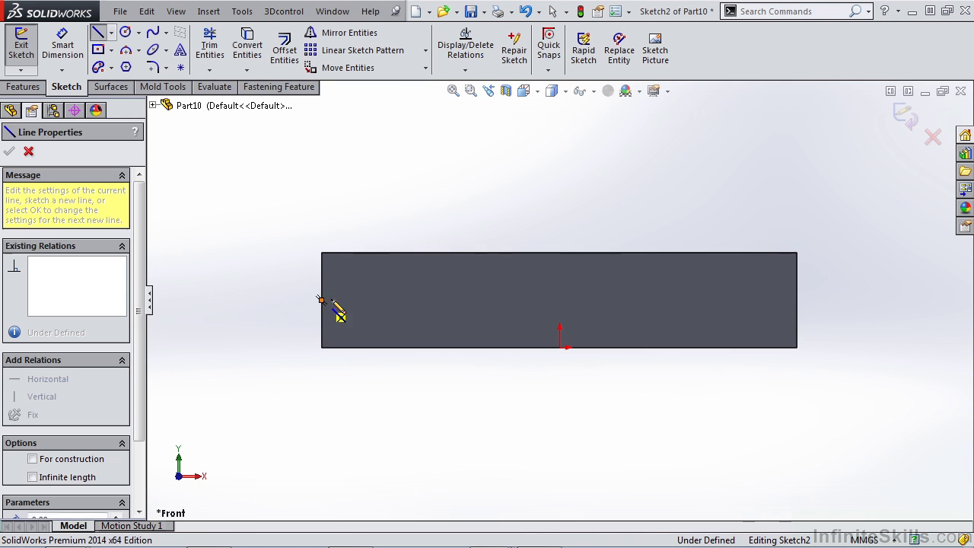
click(502, 300)
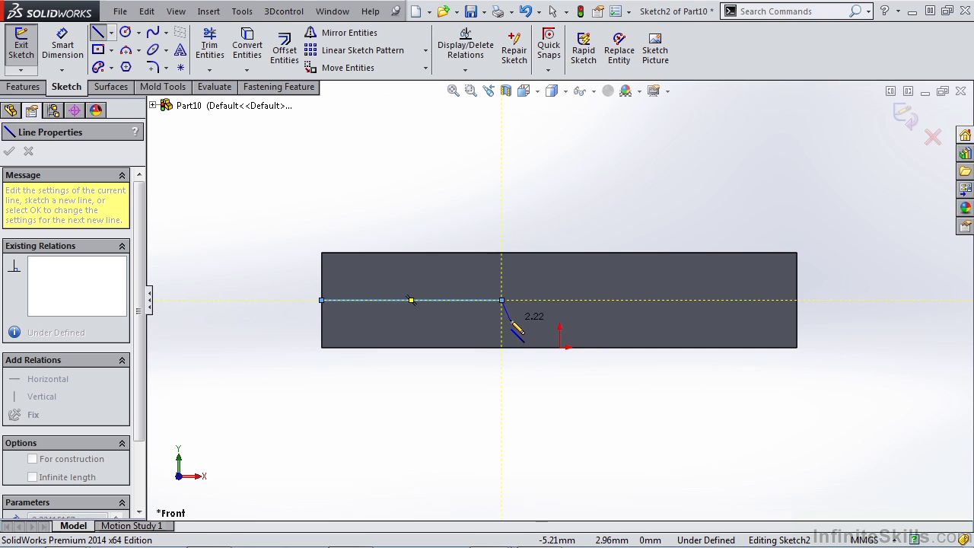
click(510, 319)
click(617, 319)
click(635, 299)
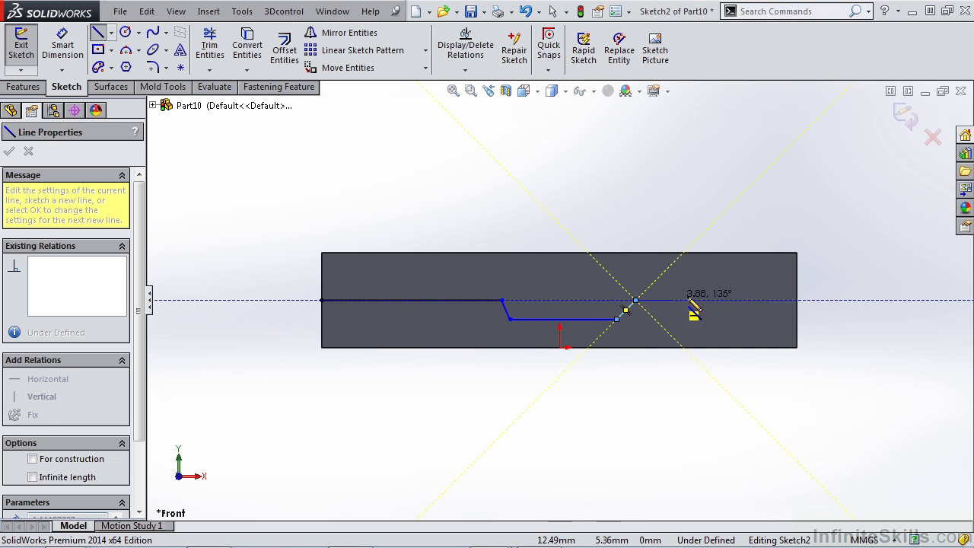
click(797, 299)
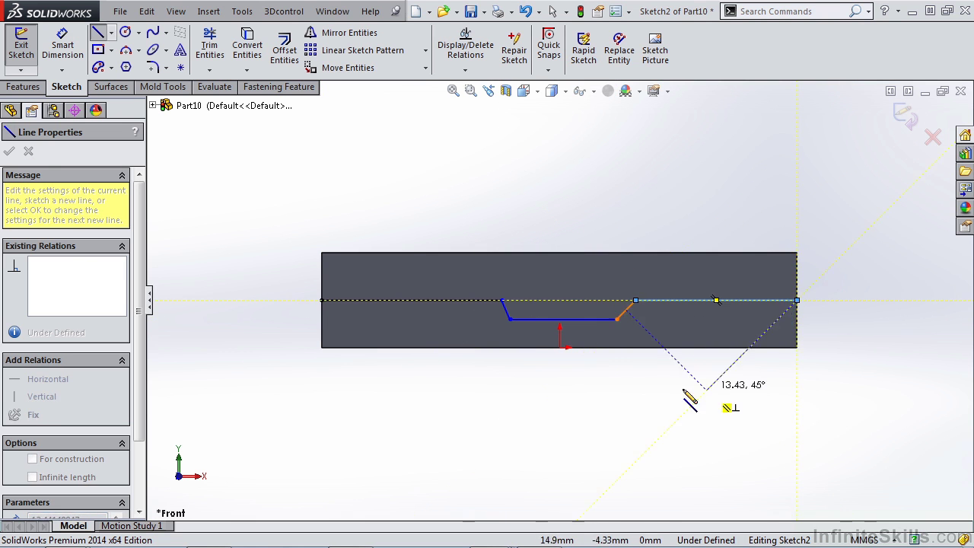
key(Escape)
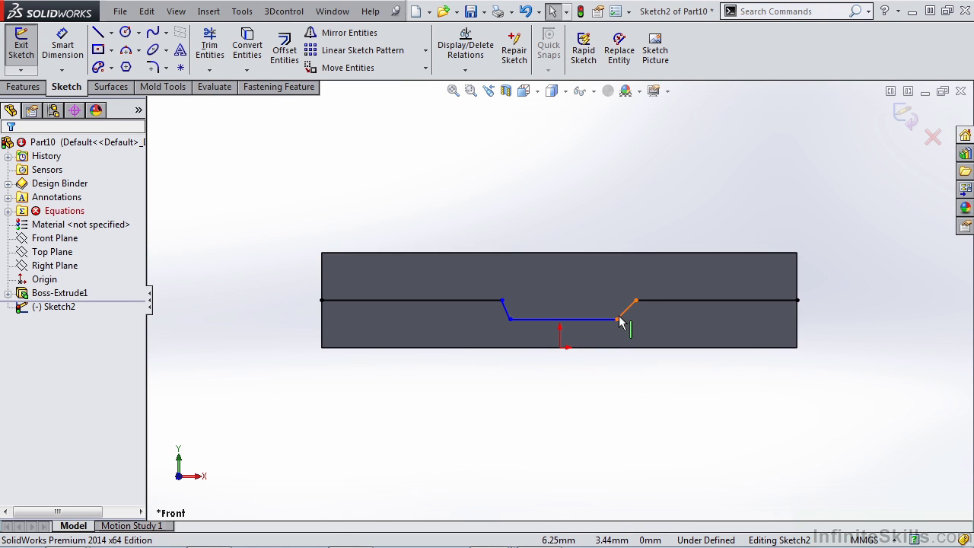
click(905, 114)
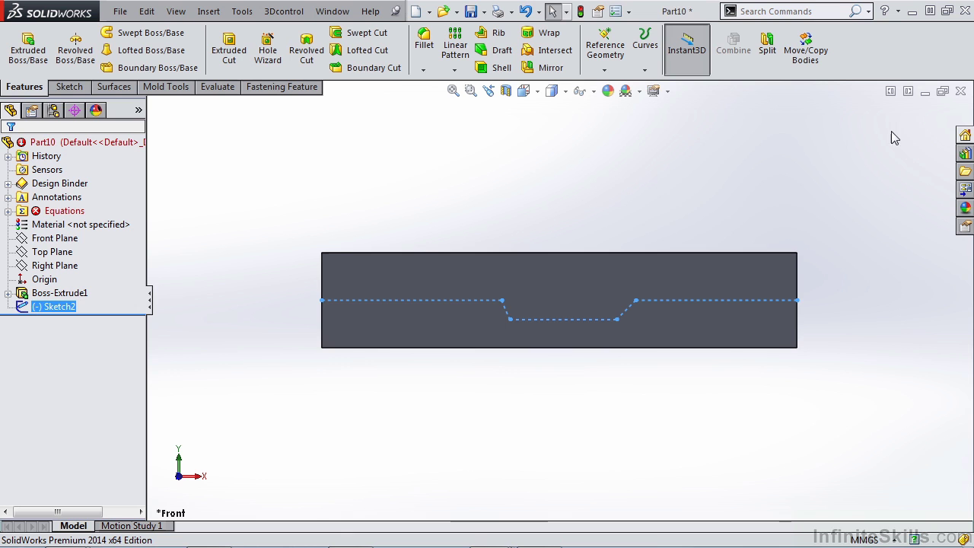
Create a projection Split Line of the dipped line sketch on all four side faces of the block.
click(645, 69)
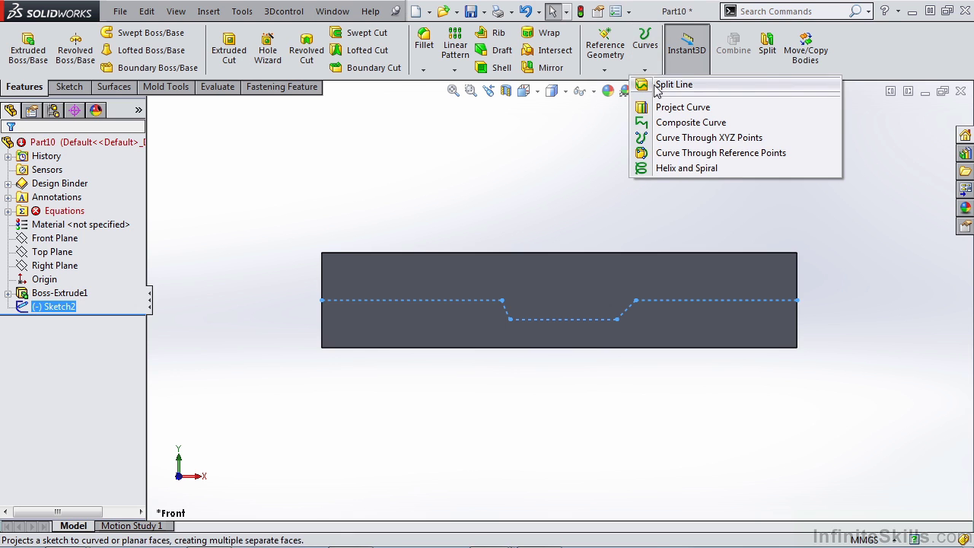
click(655, 82)
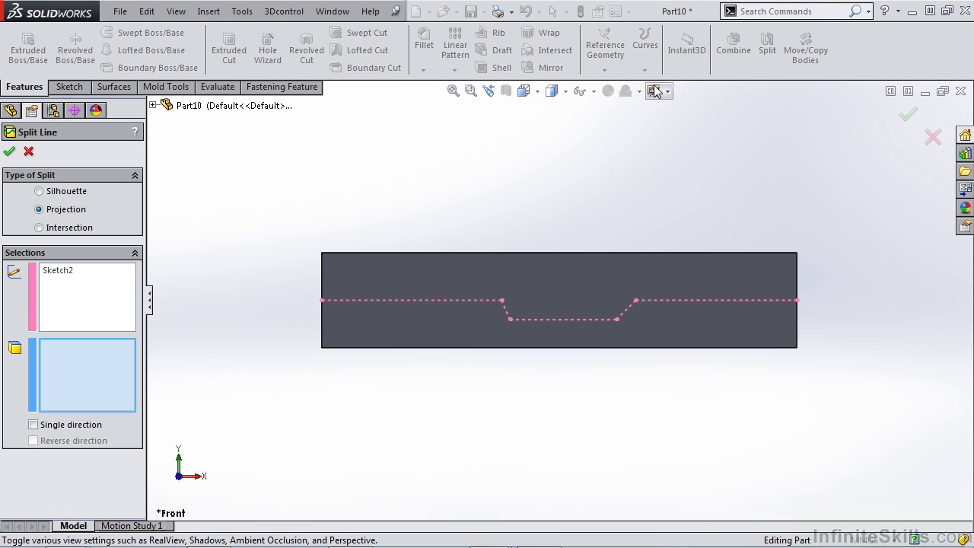
click(419, 269)
middle_drag(419, 269, 773, 321)
click(798, 299)
click(702, 294)
click(771, 319)
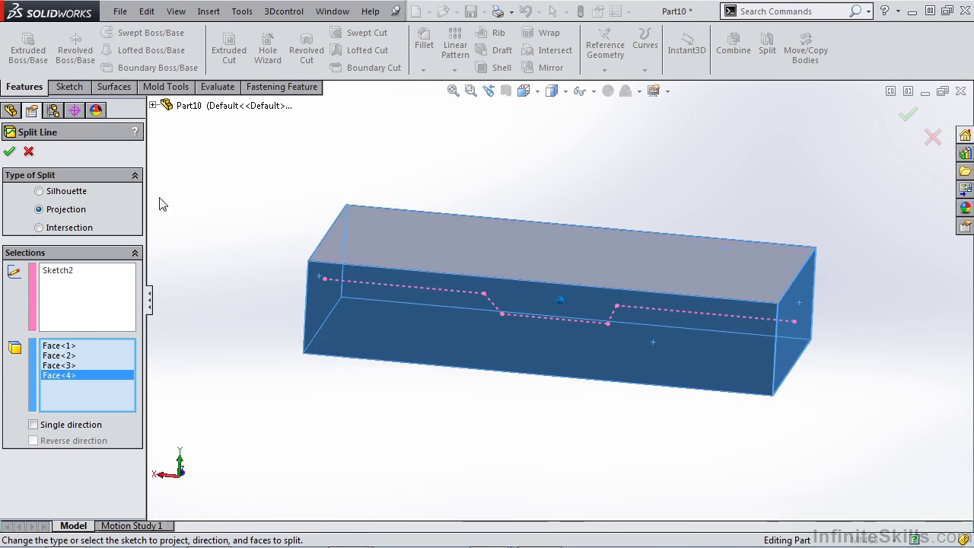
click(9, 151)
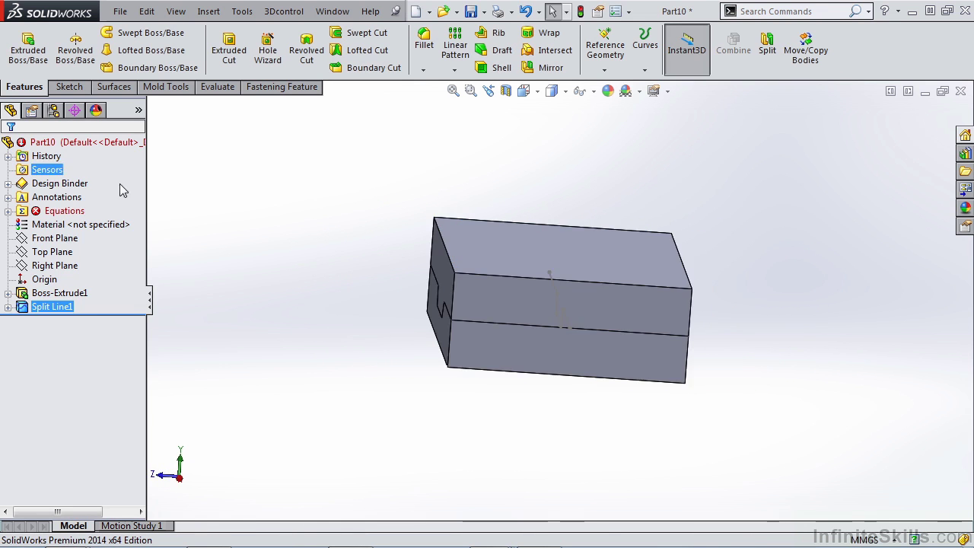
Examine the split line and the divided side faces all around the block.
click(261, 206)
key(ctrl+7)
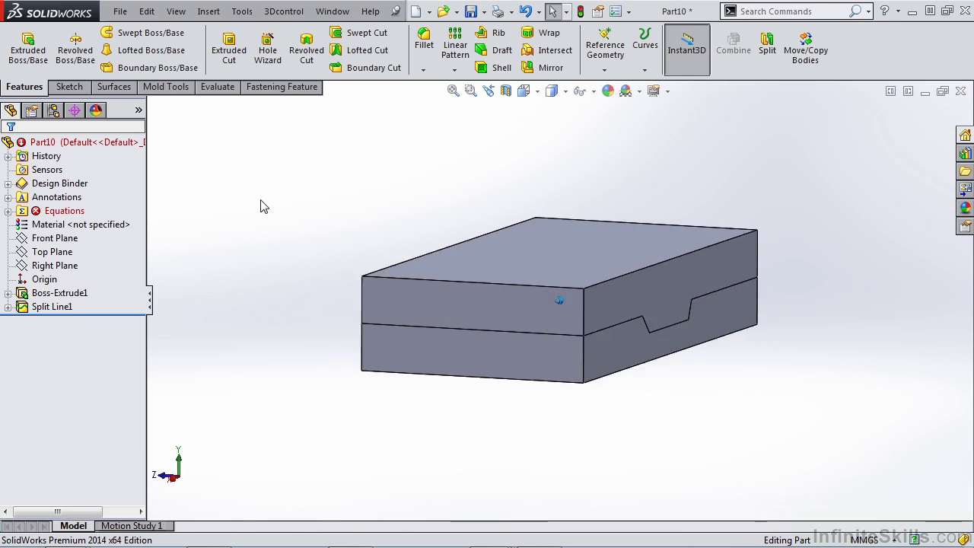
key(Left)
key(Left)
key(Right)
key(Right)
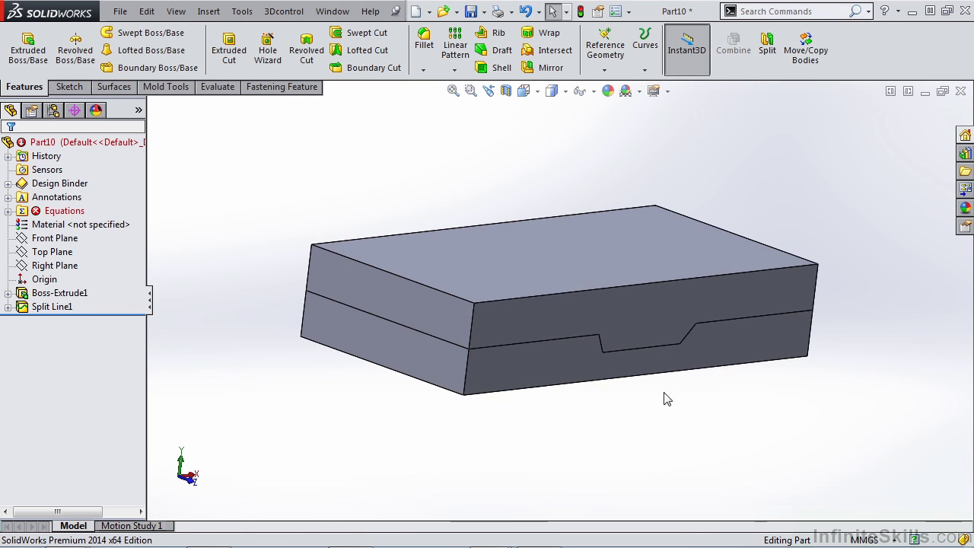
click(660, 334)
key(Left)
key(Left)
key(Left)
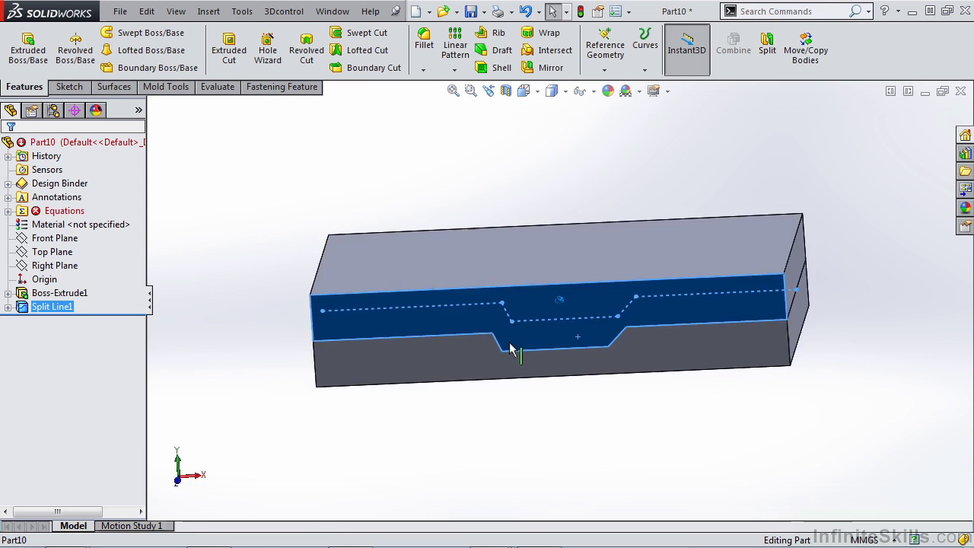
key(Left)
key(Left)
click(519, 451)
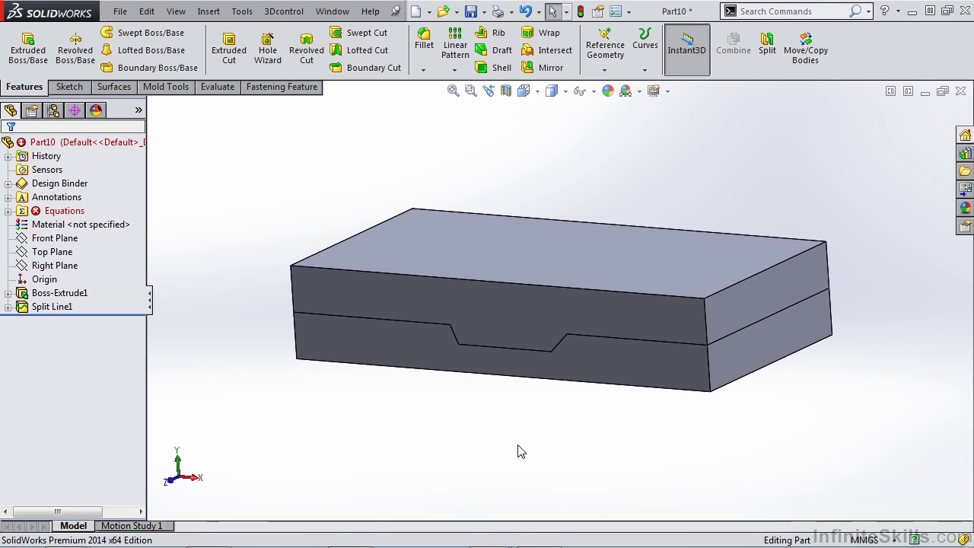
Start a parting-line Draft with its angle linked to the global variable "Draft" and the Top Plane as direction of pull.
click(502, 52)
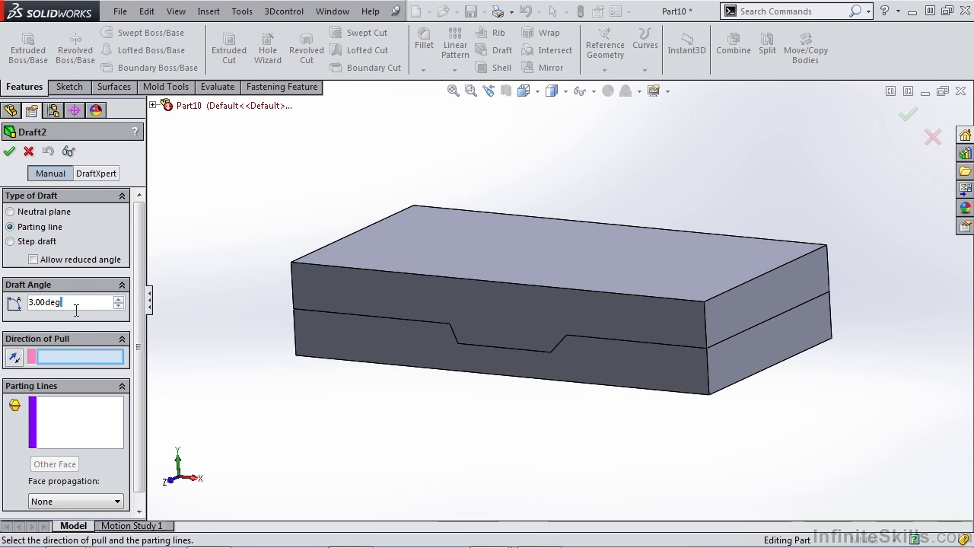
text(=)
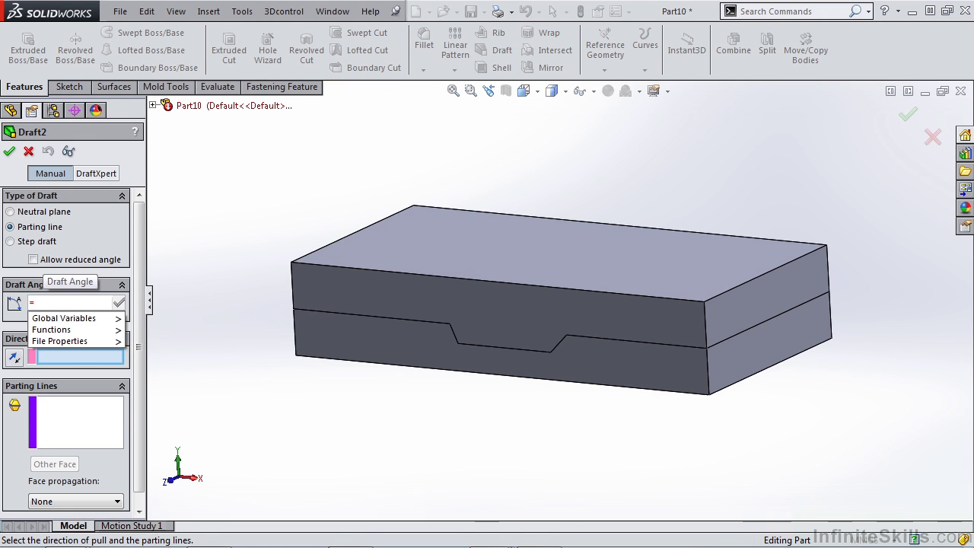
mouse_move(77, 318)
click(160, 345)
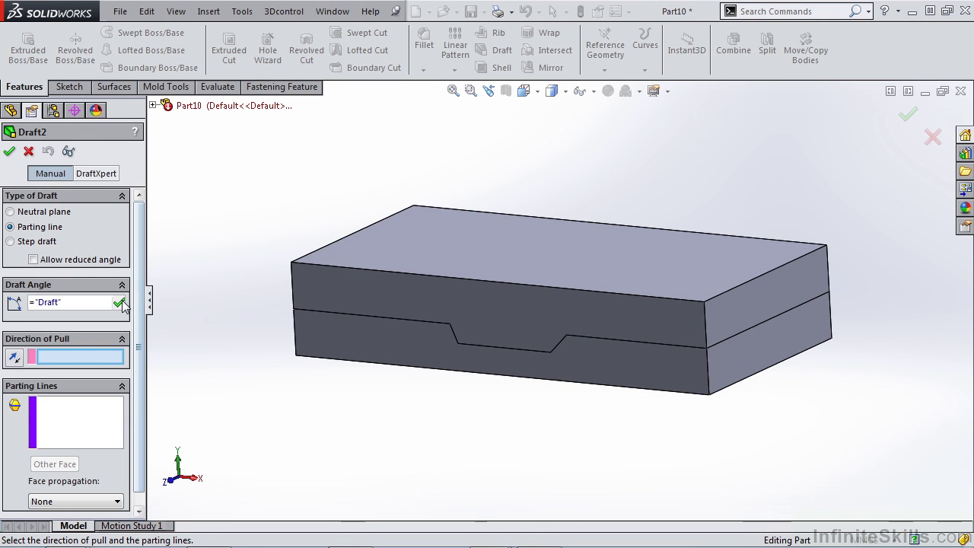
click(119, 303)
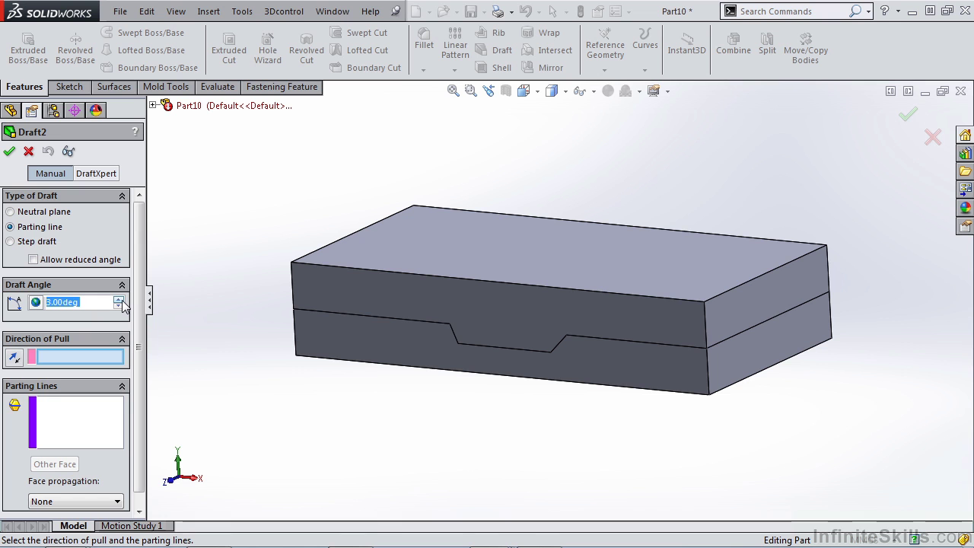
click(153, 105)
click(207, 217)
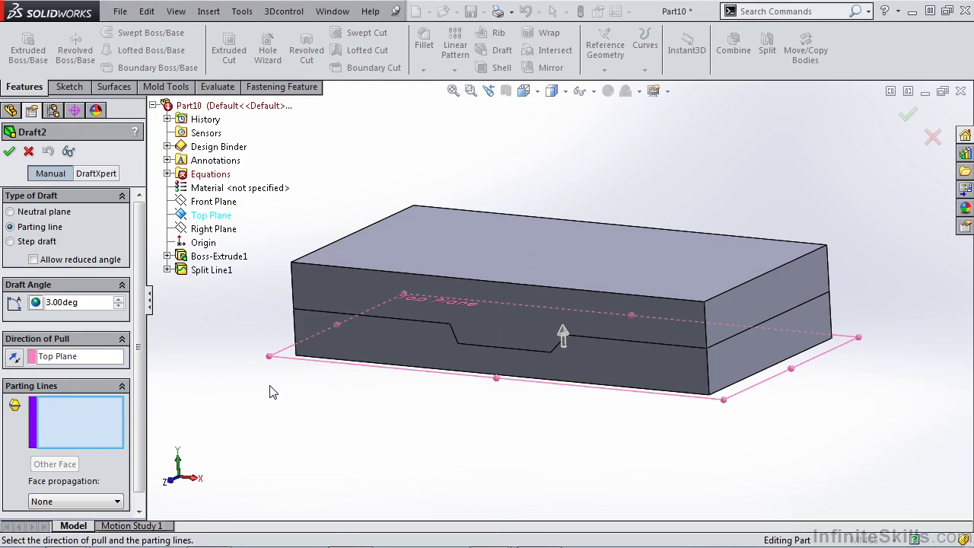
Select the five dipped split-line edges on the front face and the edge on the adjoining end face as parting lines.
click(399, 319)
click(465, 341)
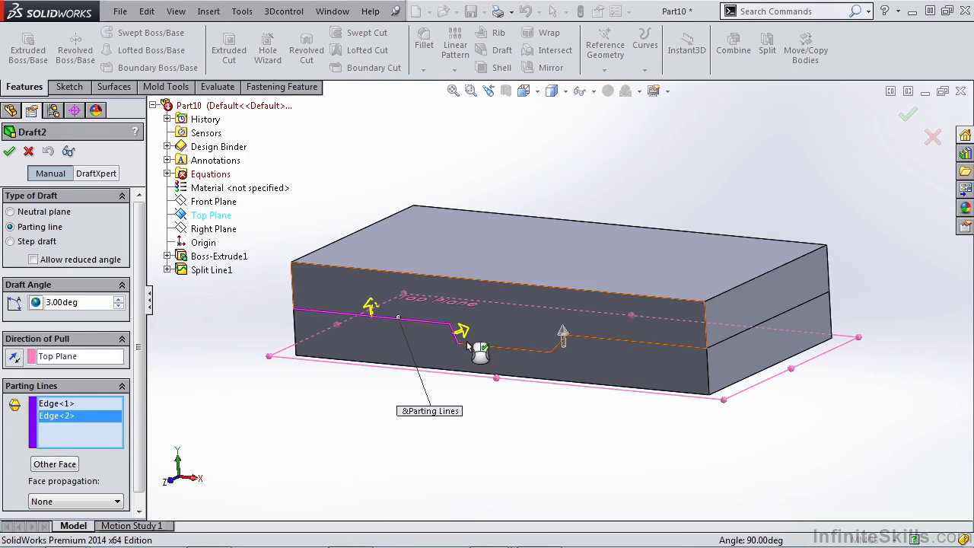
click(490, 347)
click(558, 344)
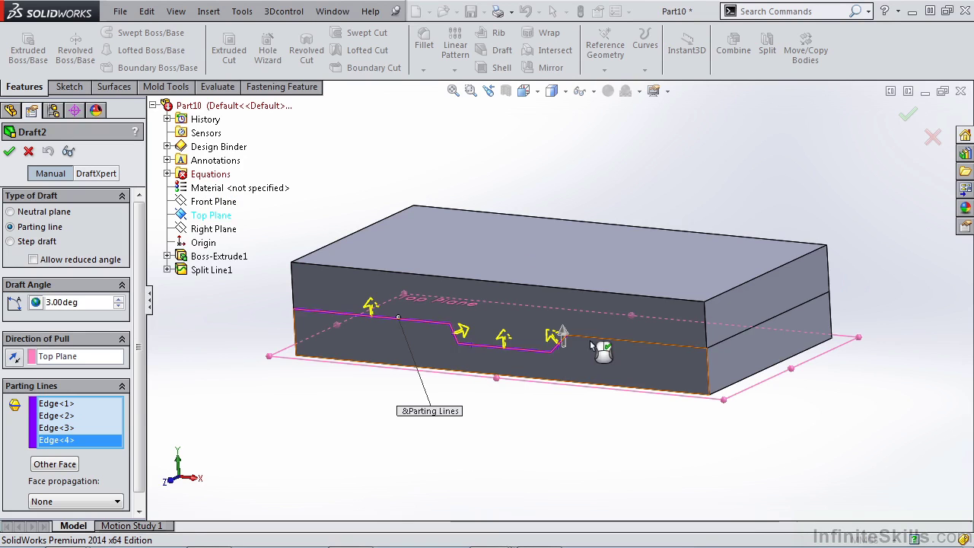
click(608, 341)
click(740, 337)
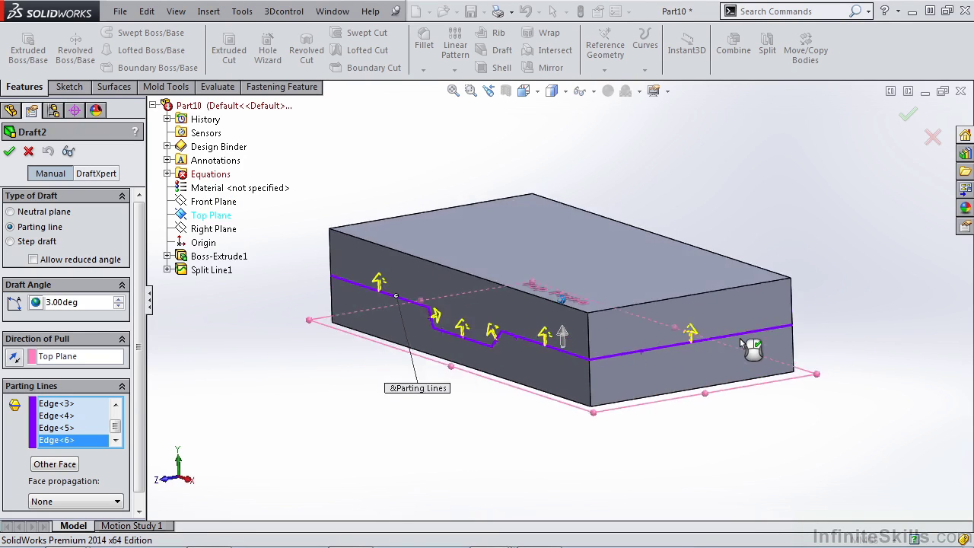
Add the five split-line edges on the back face and the edge on the remaining end face to the parting lines.
middle_drag(739, 339, 660, 337)
click(649, 335)
click(666, 331)
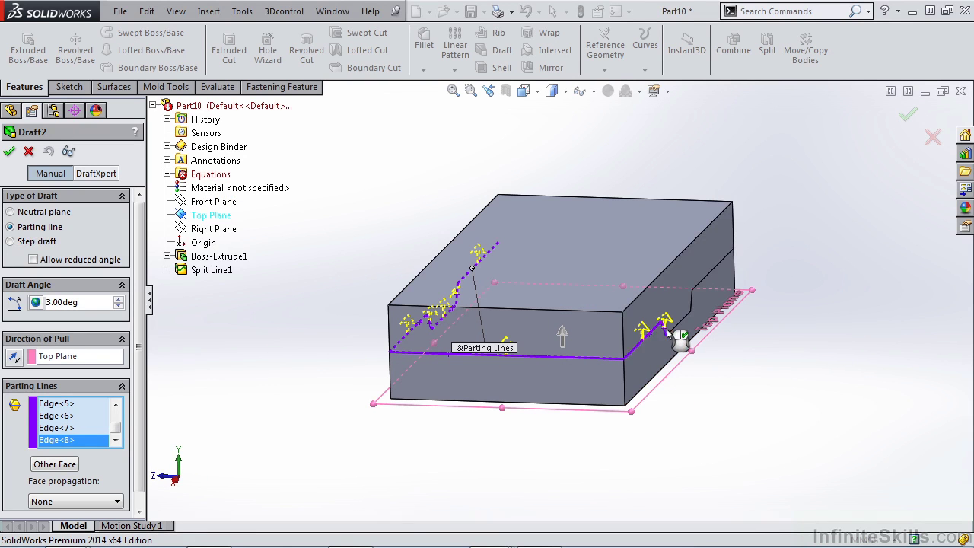
click(688, 335)
click(694, 296)
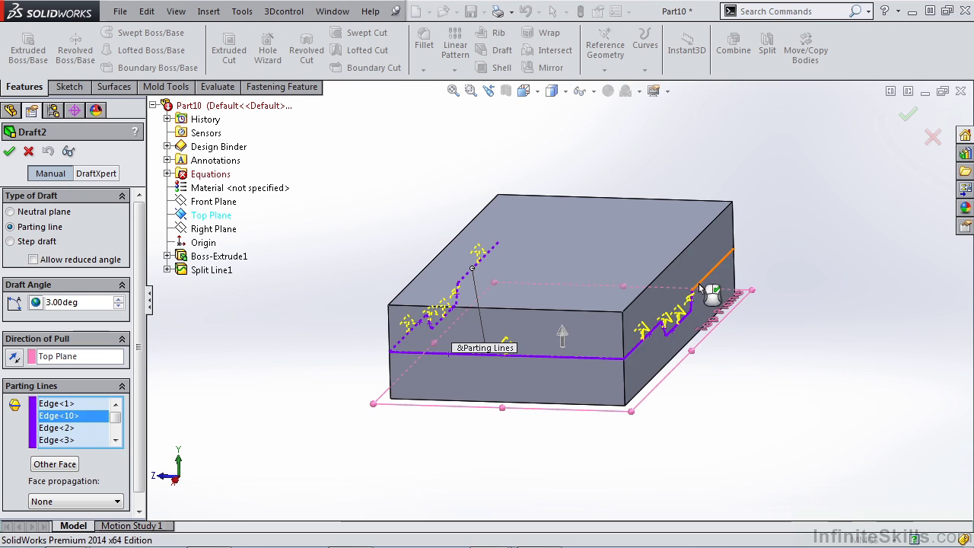
click(698, 287)
middle_drag(698, 288, 386, 409)
click(726, 358)
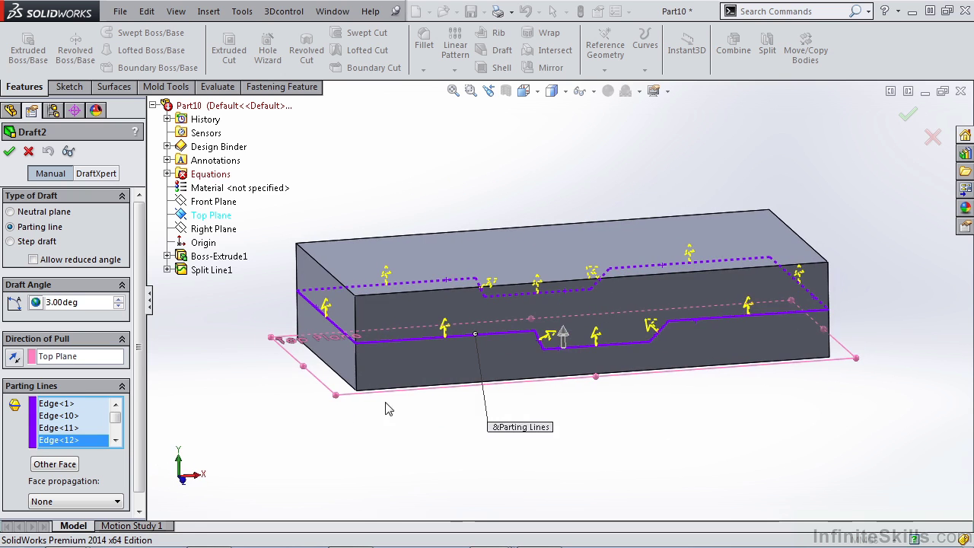
Check which face each parting line drafts and apply the draft to the faces above the split line.
scroll(133, 390, down, 1)
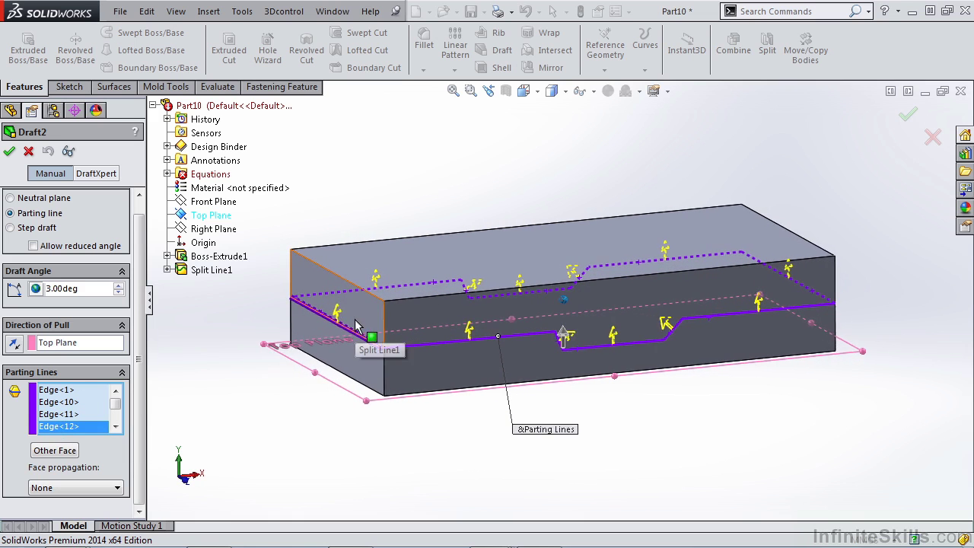
click(55, 450)
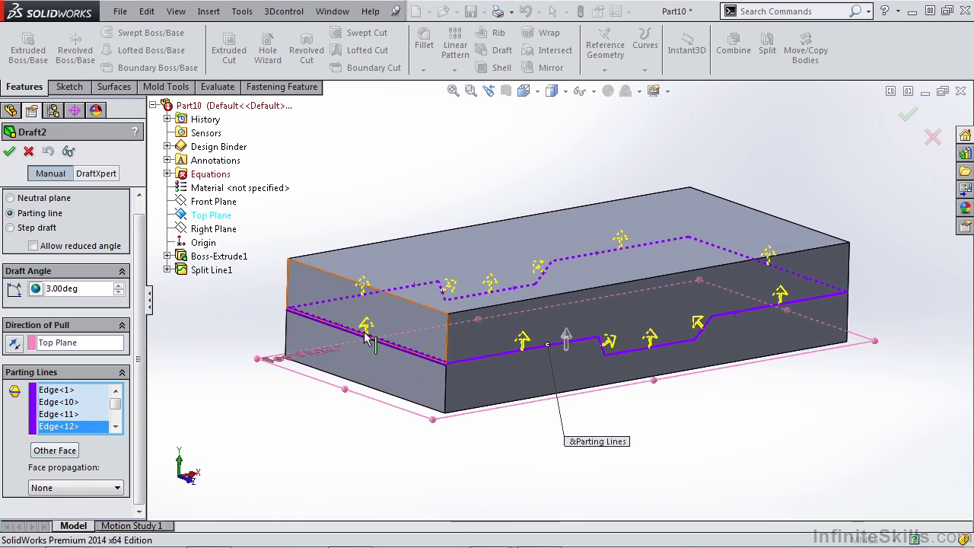
key(Left)
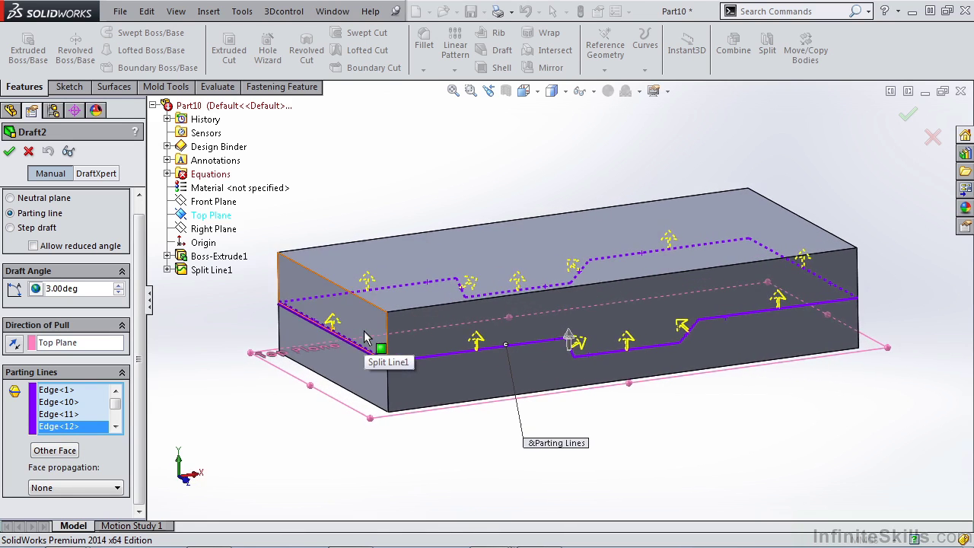
key(shift+z)
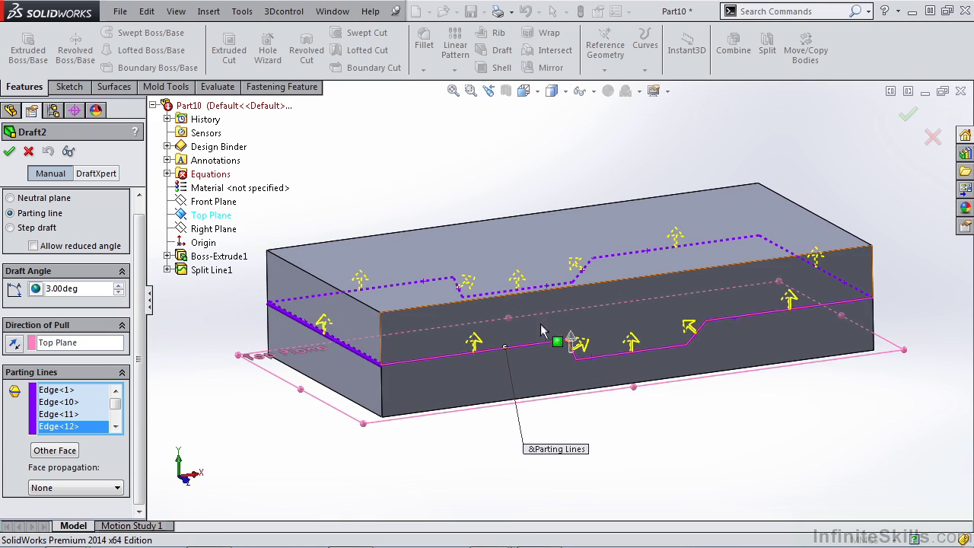
click(10, 152)
Examine the drafted upper faces and the facets around the central dip from several sides.
key(shift+Left)
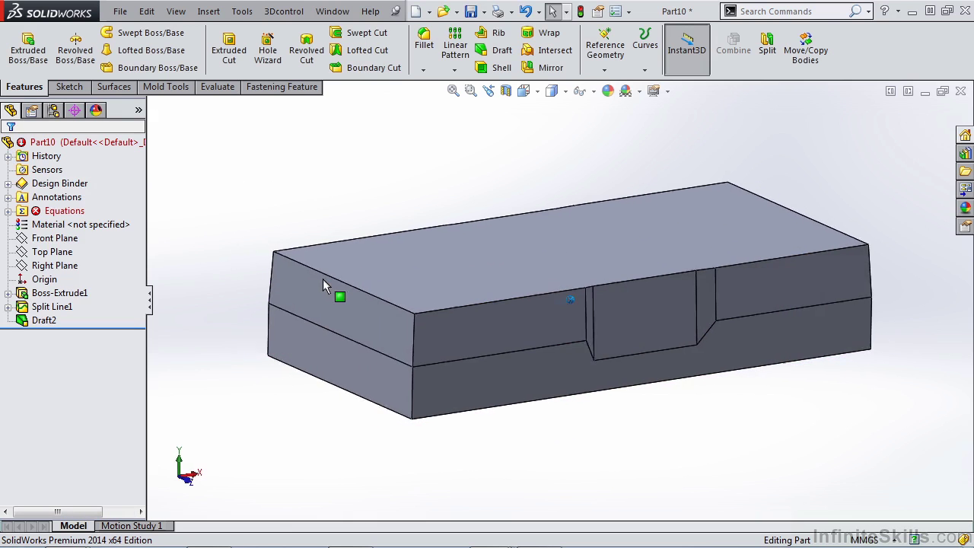
middle_drag(500, 376, 532, 350)
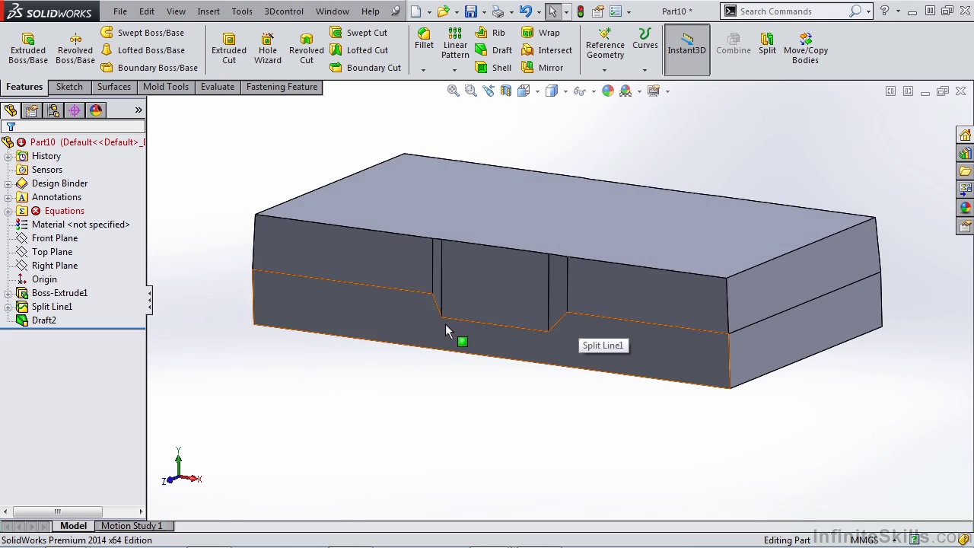
key(shift+Left)
scroll(422, 323, down, 5)
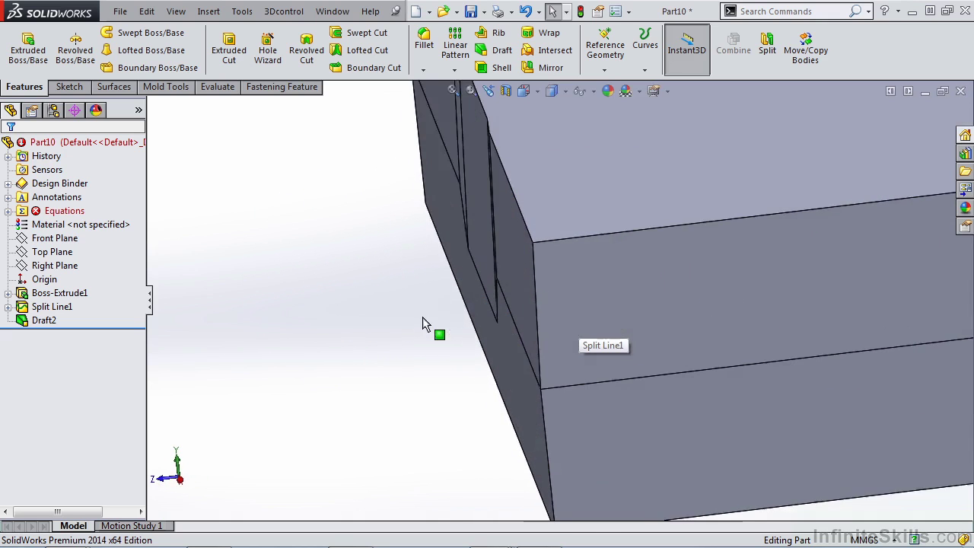
middle_drag(423, 317, 440, 303)
scroll(440, 303, up, 5)
key(shift+Right)
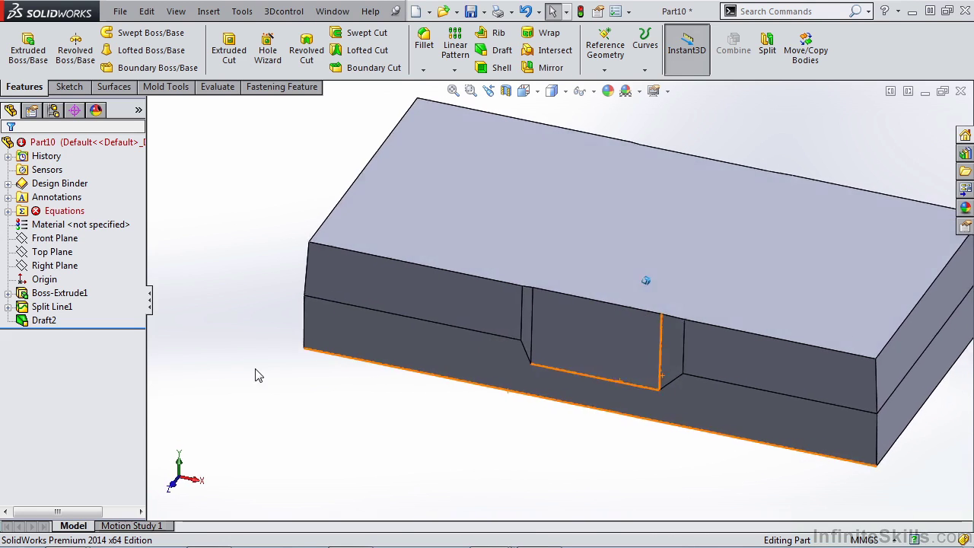
Delete the parting-line draft feature from the block.
click(39, 320)
click(30, 319)
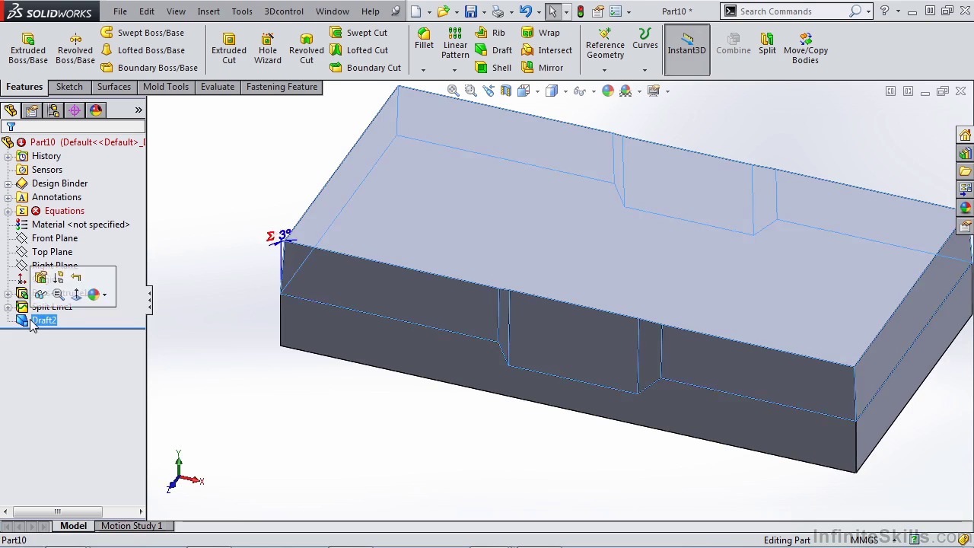
key(Delete)
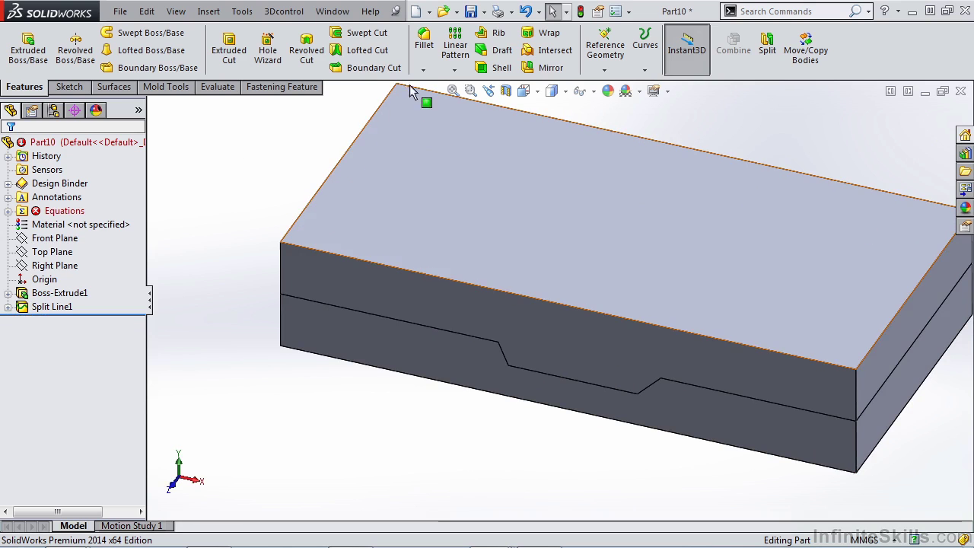
Start a Step Draft with tapered steps, a 10-degree draft angle and the Top Plane as direction of pull.
click(483, 53)
click(41, 242)
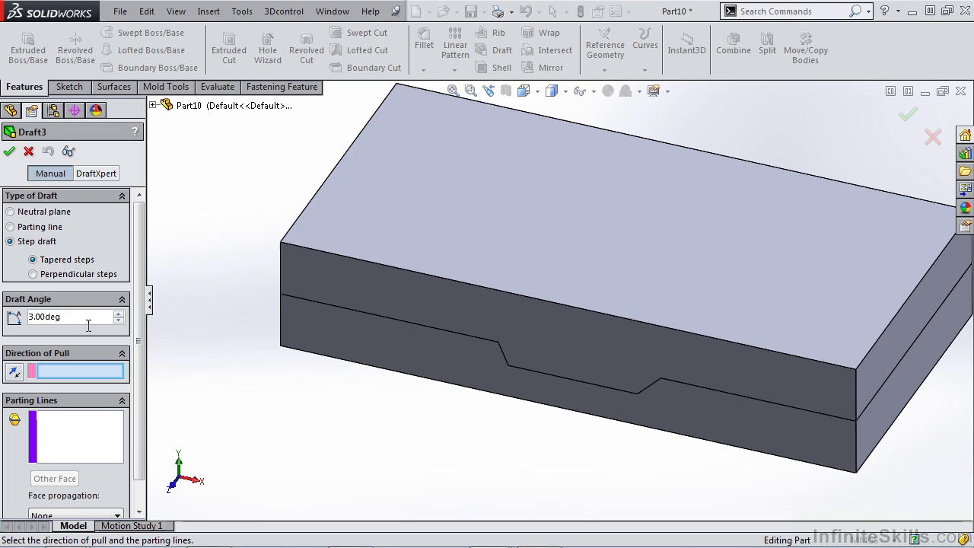
drag(90, 324, 33, 327)
text(10)
key(Return)
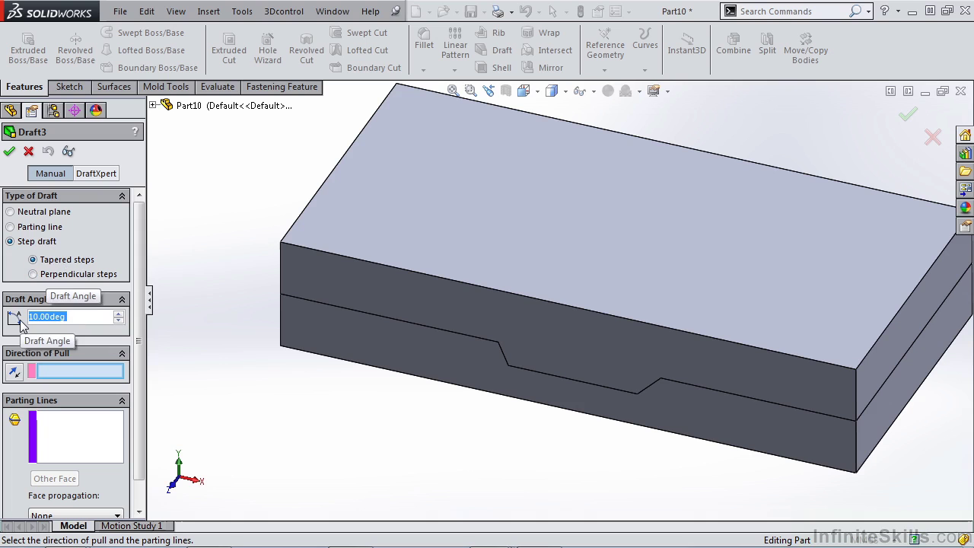
click(70, 371)
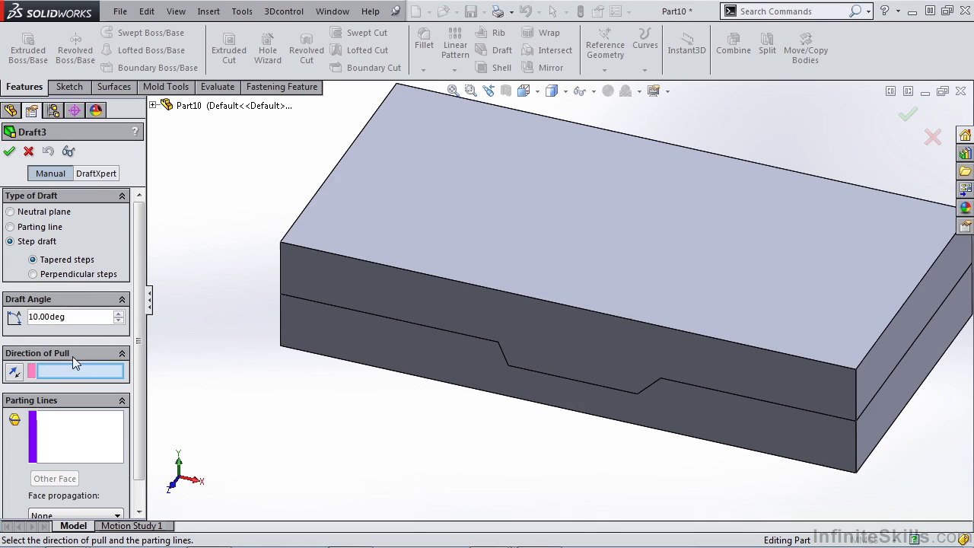
click(153, 105)
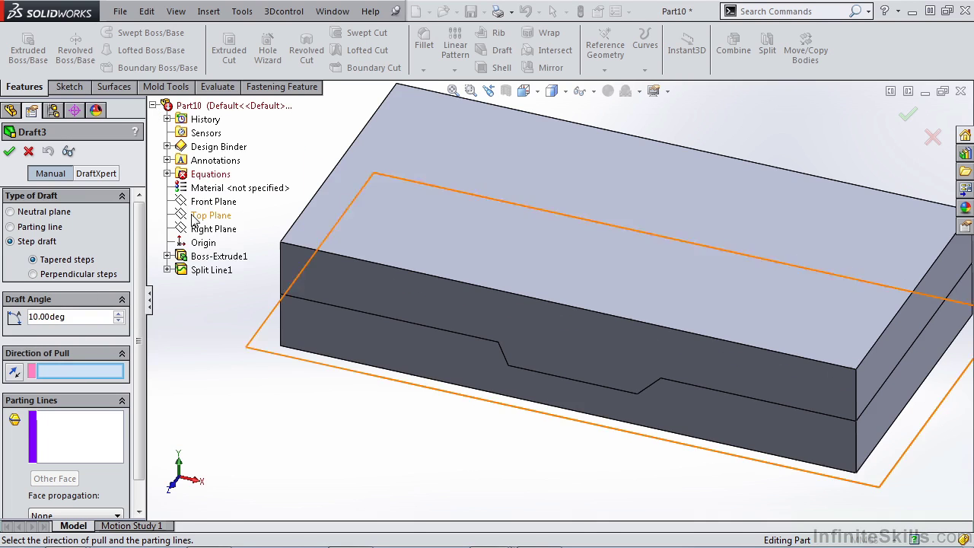
click(209, 215)
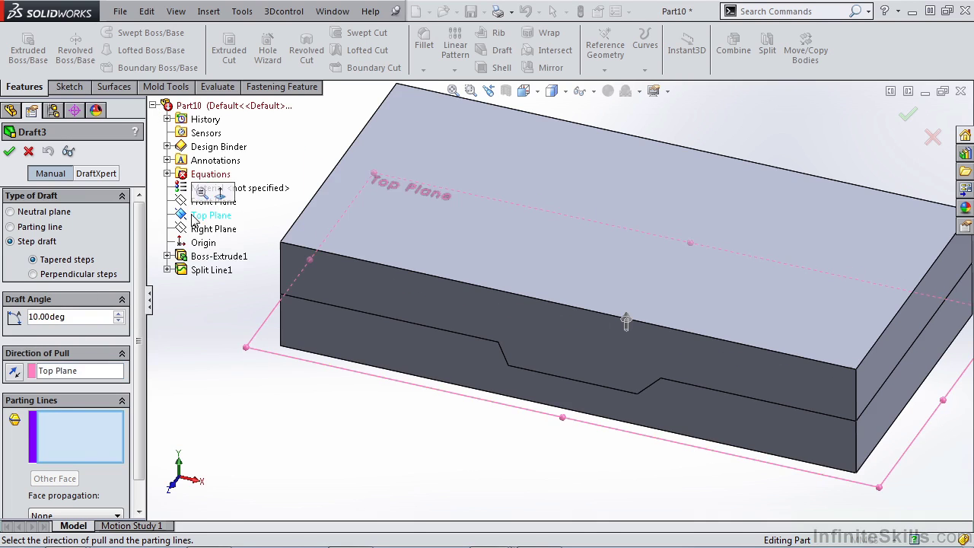
Select the five connected split-line edges on the block's front face as parting lines for the step draft.
click(351, 316)
click(506, 356)
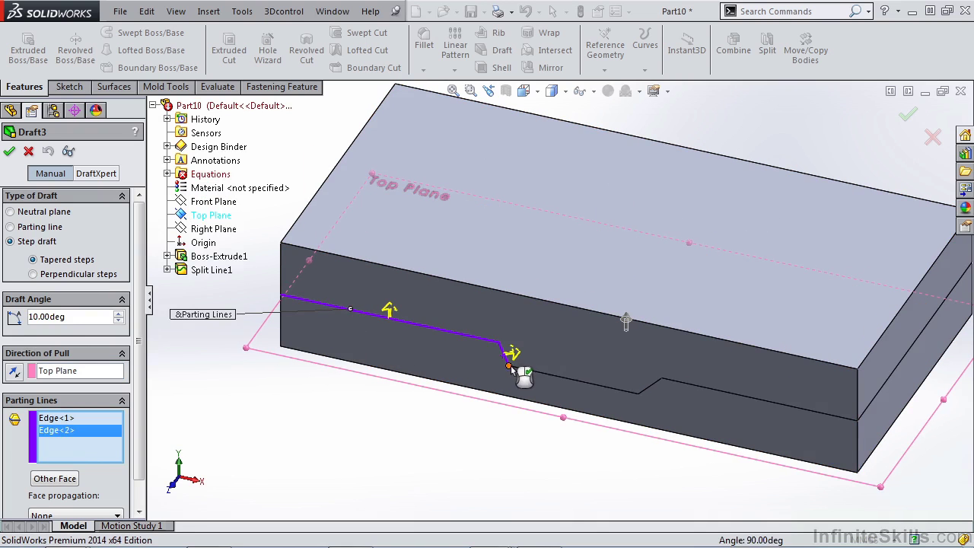
click(515, 369)
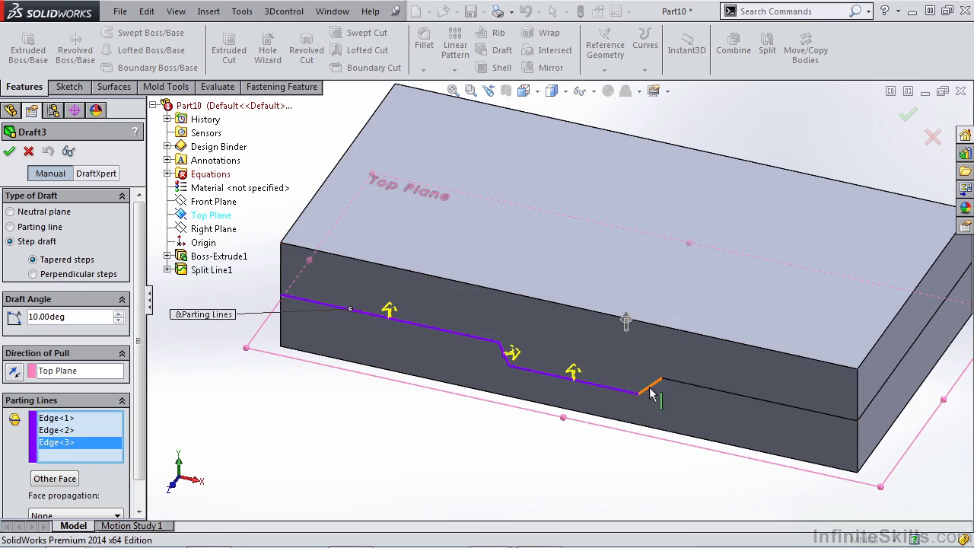
click(648, 389)
click(670, 387)
middle_drag(670, 387, 607, 423)
scroll(660, 436, up, 1)
scroll(594, 416, up, 1)
scroll(92, 426, down, 1)
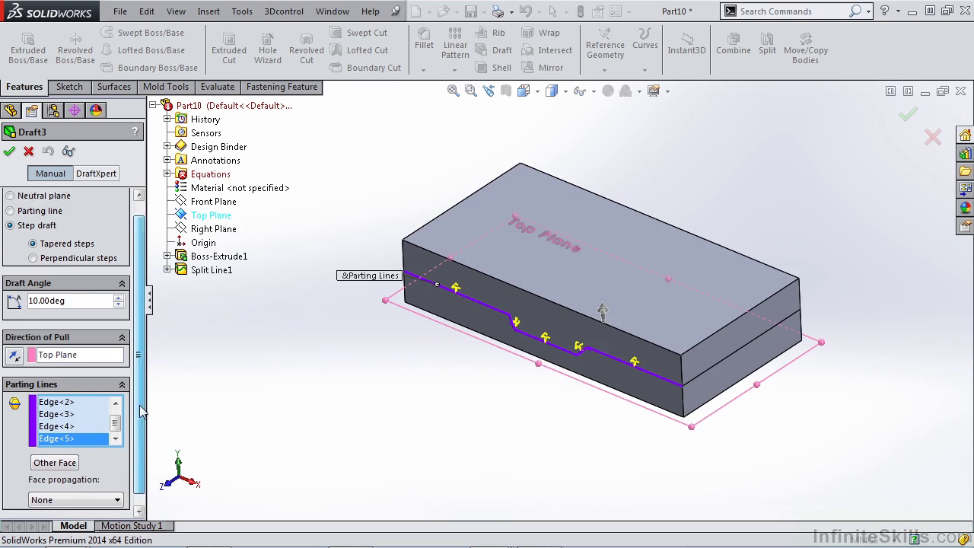
Draft the front face above the split line with face propagation None and complete the step draft.
click(72, 454)
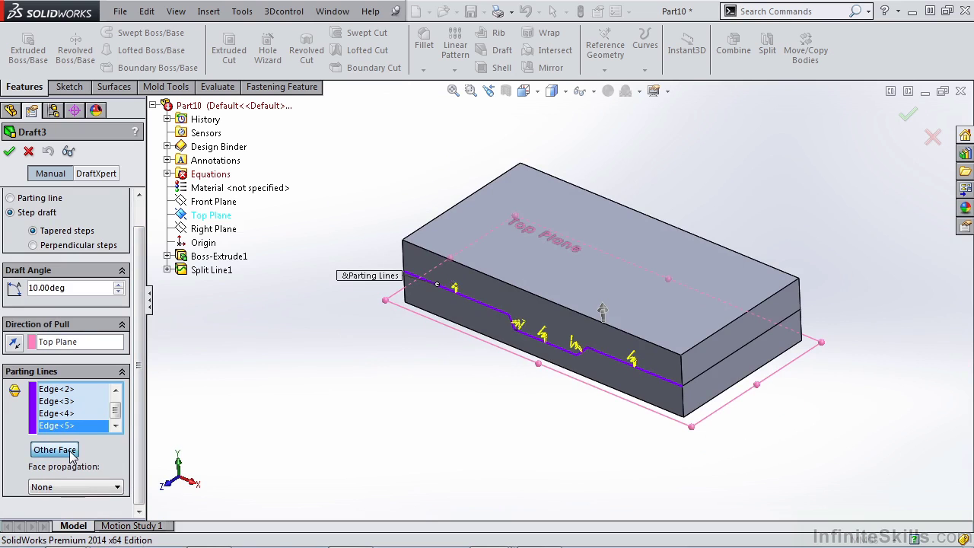
click(76, 488)
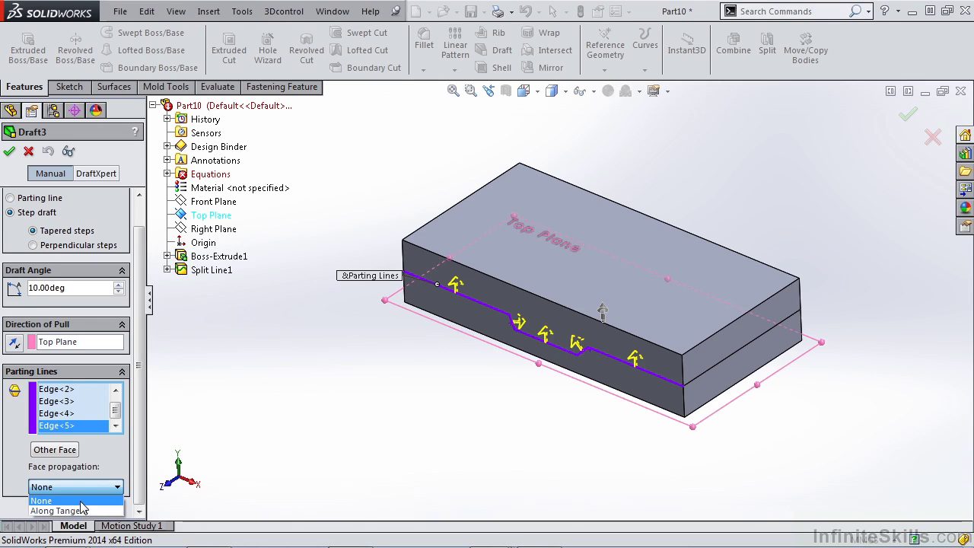
click(80, 501)
click(88, 488)
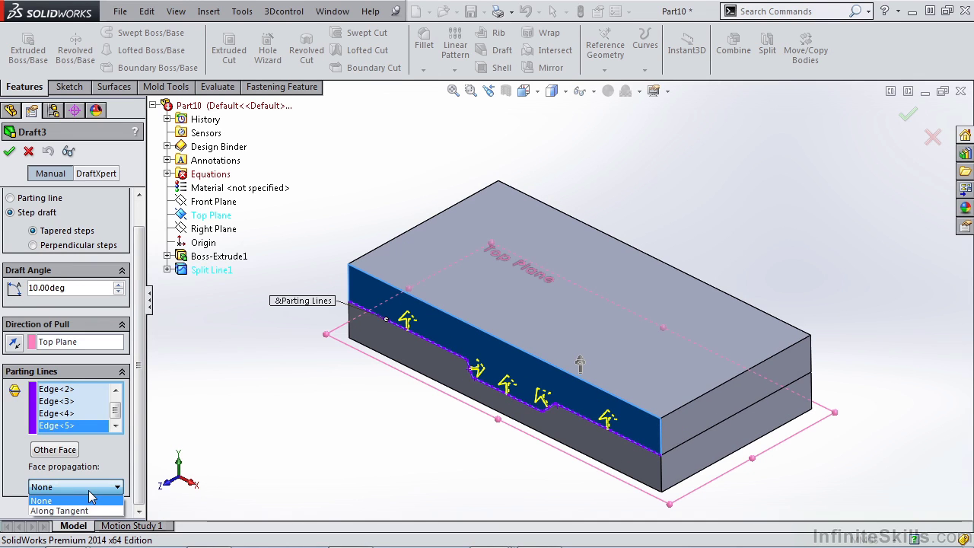
click(85, 497)
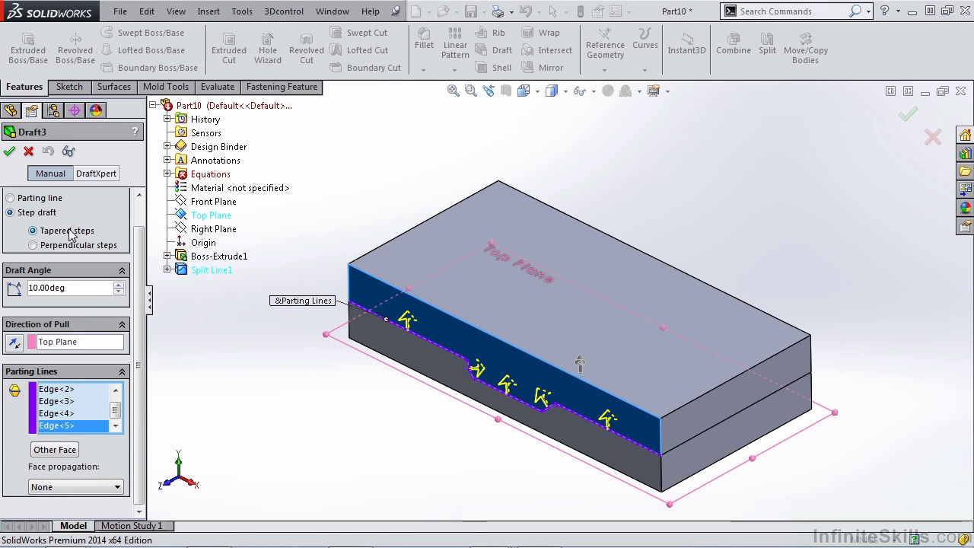
click(12, 152)
Examine the stepped ledge along the dipped parting line from the front and close up.
middle_drag(175, 251, 517, 376)
key(ctrl+1)
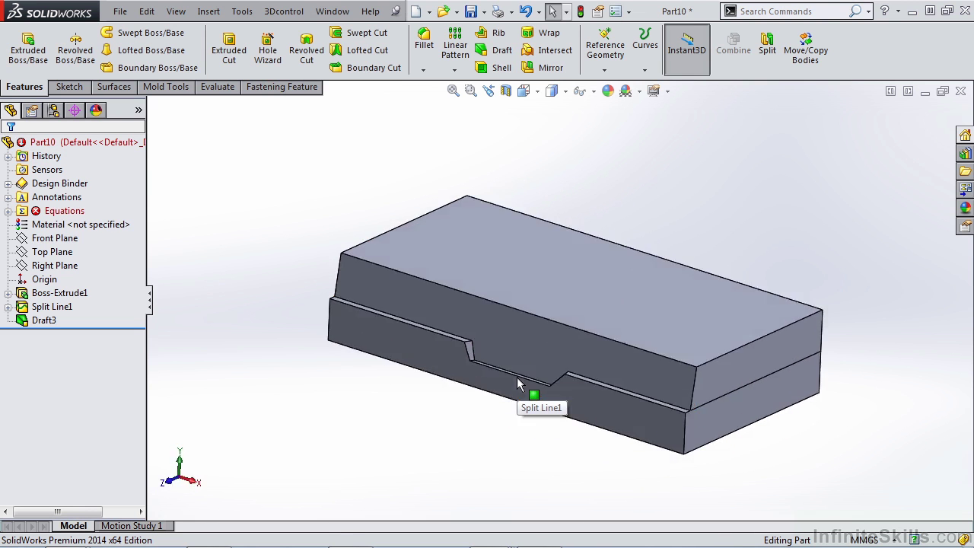
scroll(619, 321, down, 5)
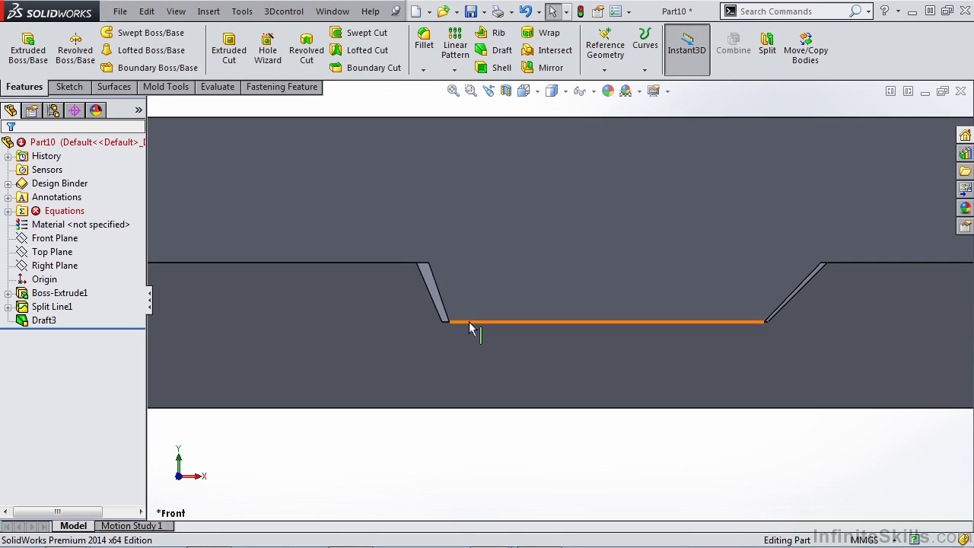
Edit the step draft on the block's front face to use perpendicular steps instead of tapered steps.
key(ctrl+shift+z)
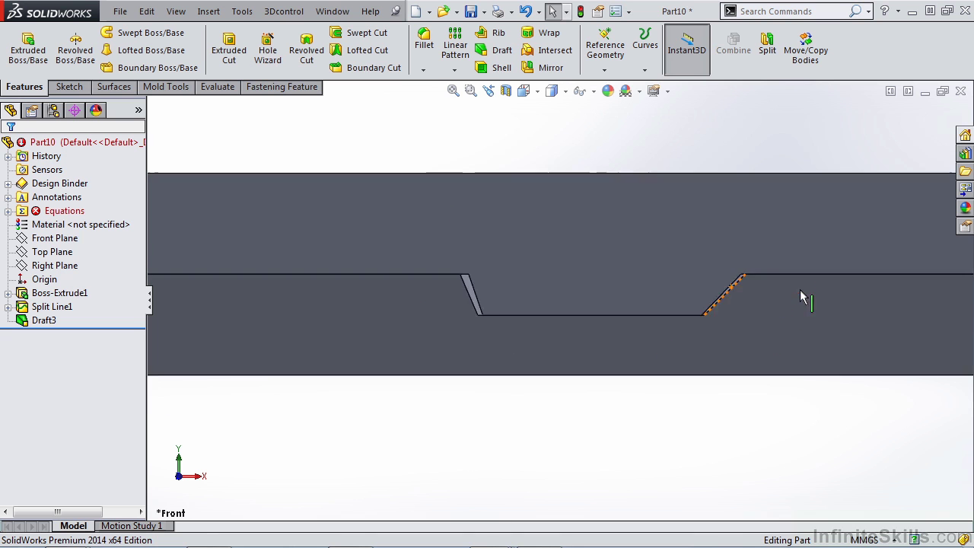
click(41, 319)
click(49, 277)
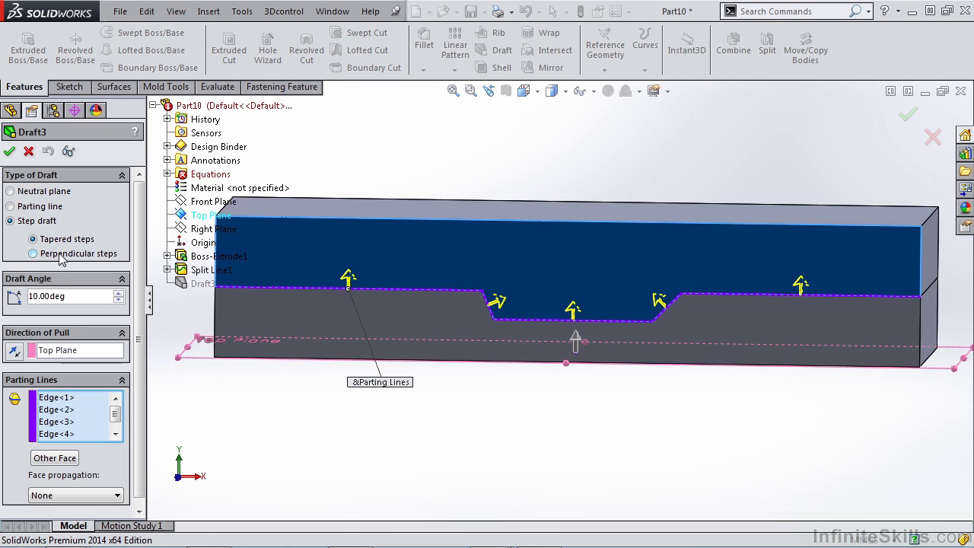
click(63, 257)
click(10, 151)
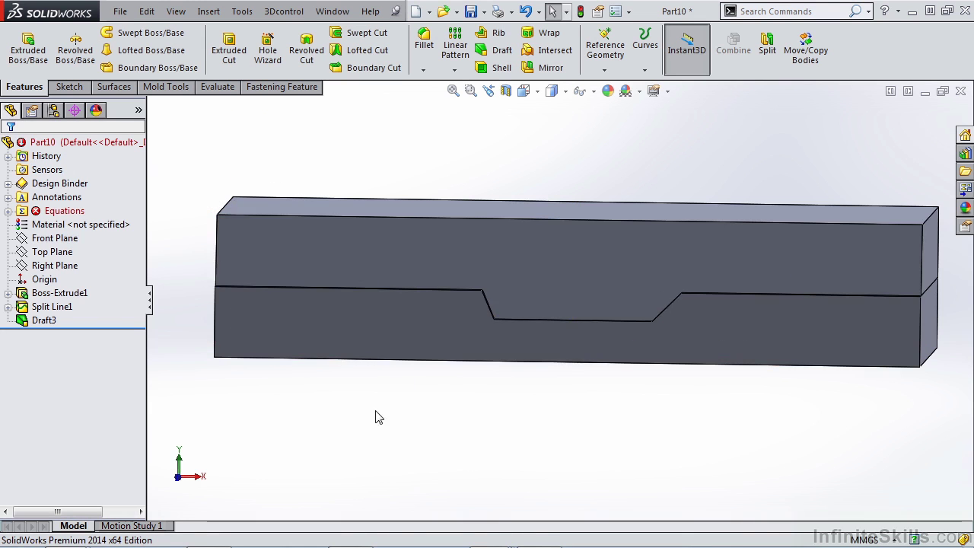
Examine the perpendicular steps along the dipped parting line from the front, from the top and at an oblique angle.
key(ctrl+1)
scroll(608, 308, down, 5)
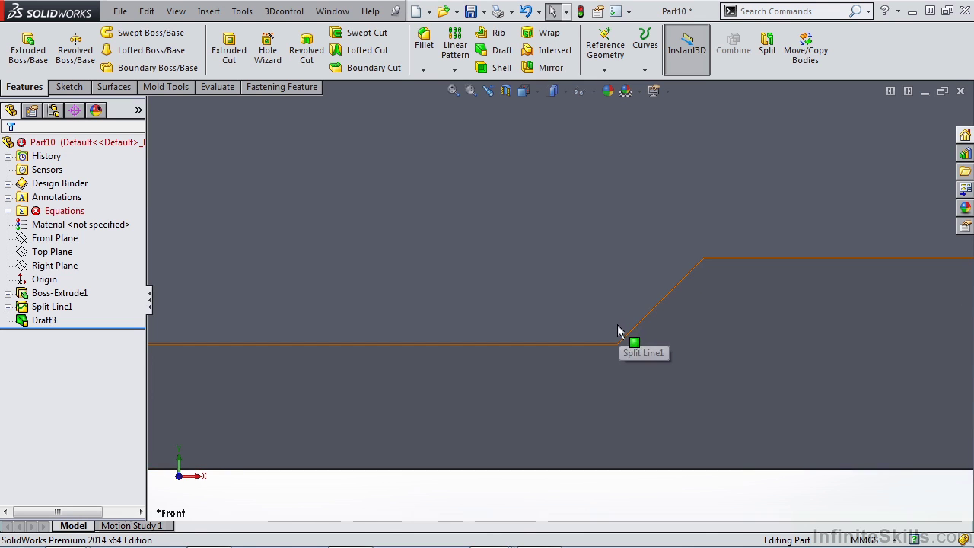
scroll(615, 339, down, 5)
key(f)
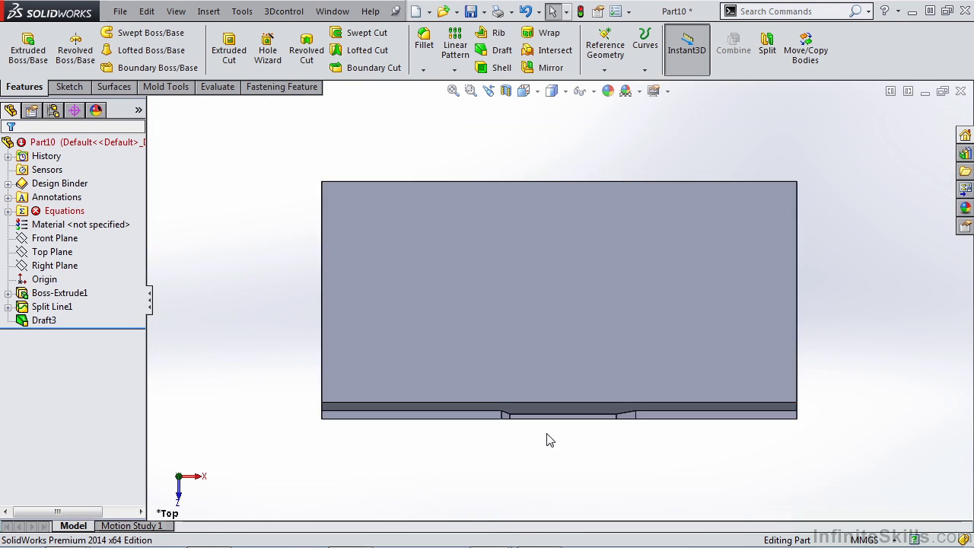
key(ctrl+5)
scroll(504, 403, down, 3)
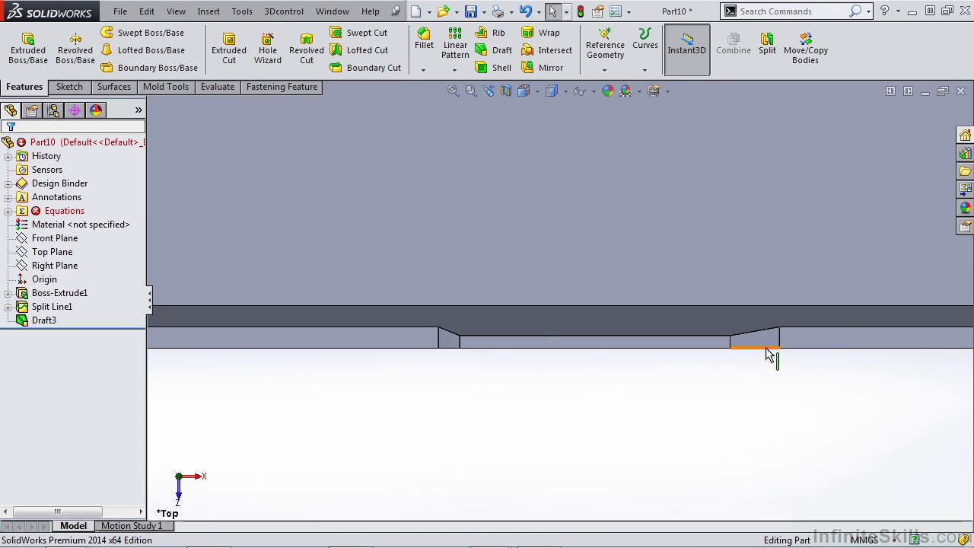
scroll(765, 351, up, 4)
middle_drag(760, 352, 751, 353)
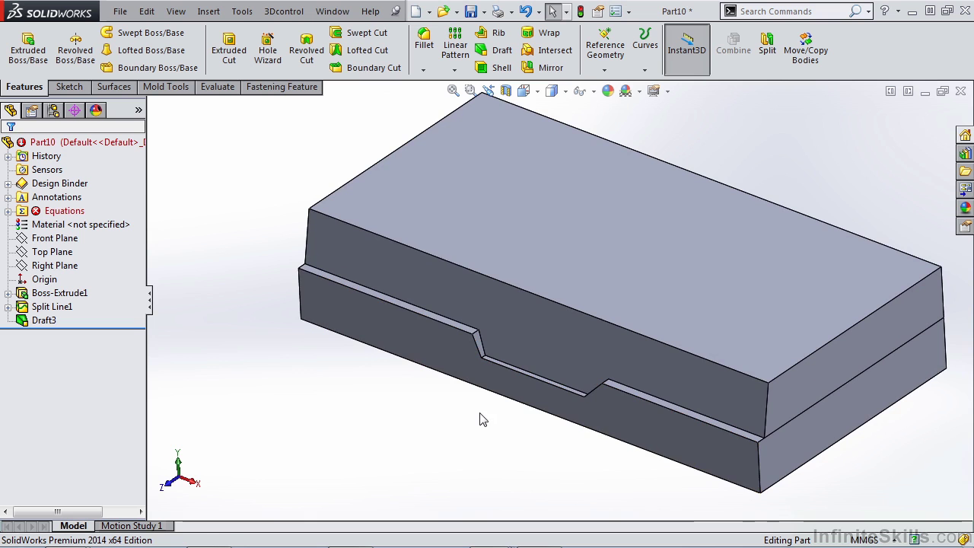
middle_drag(479, 419, 500, 423)
middle_drag(641, 479, 611, 464)
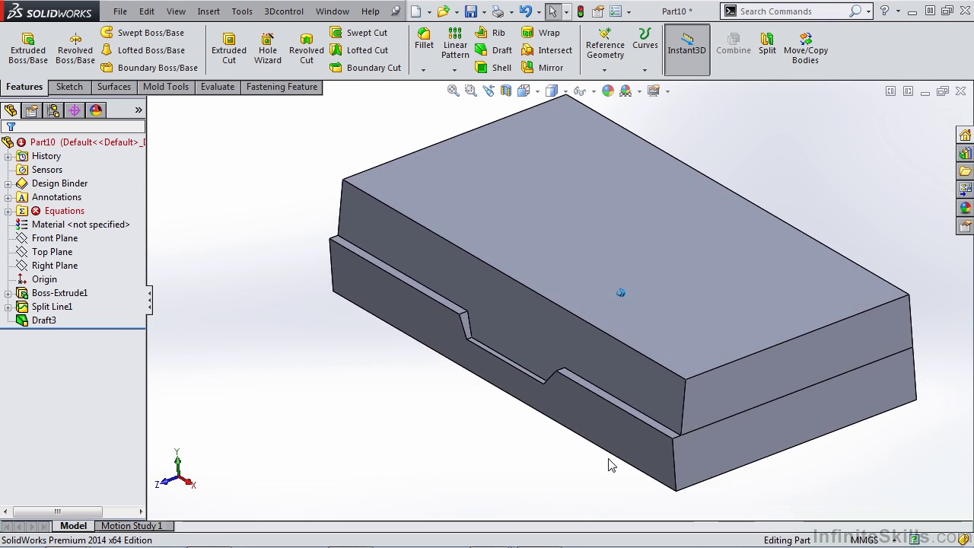